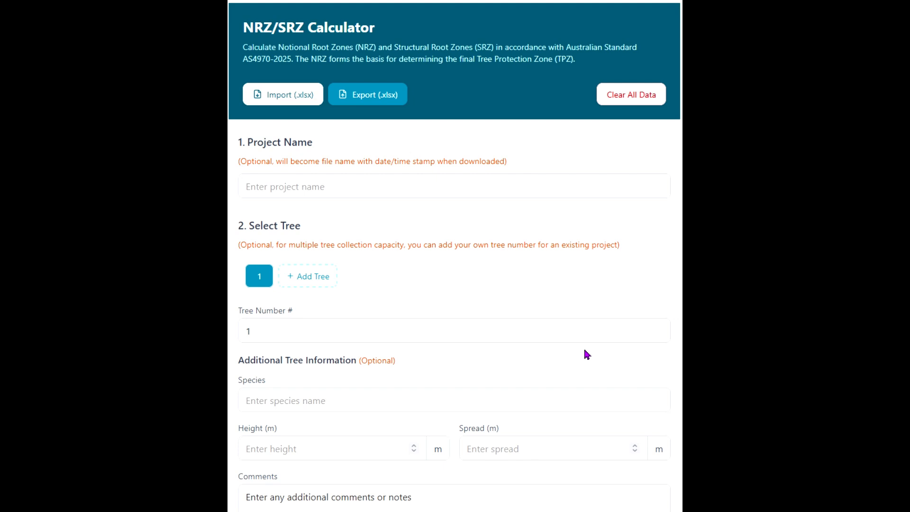
pyautogui.click(288, 77)
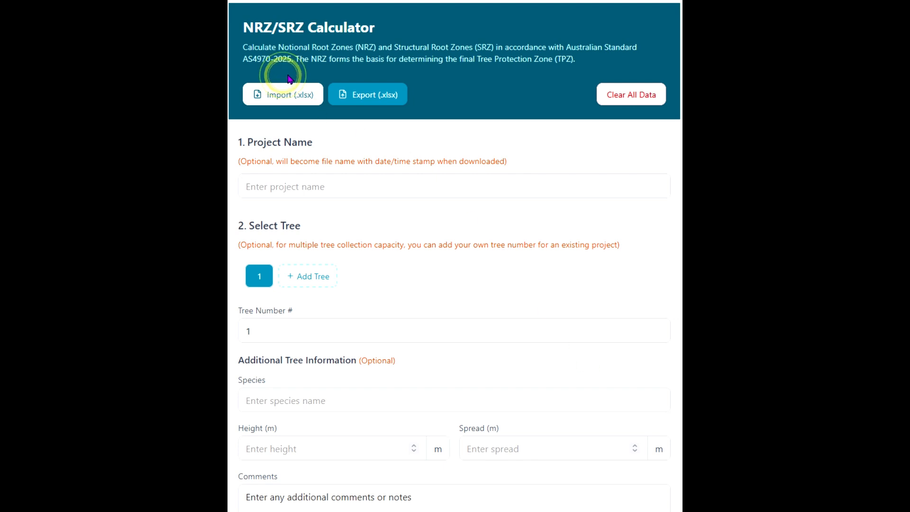
pyautogui.click(365, 78)
pyautogui.click(283, 73)
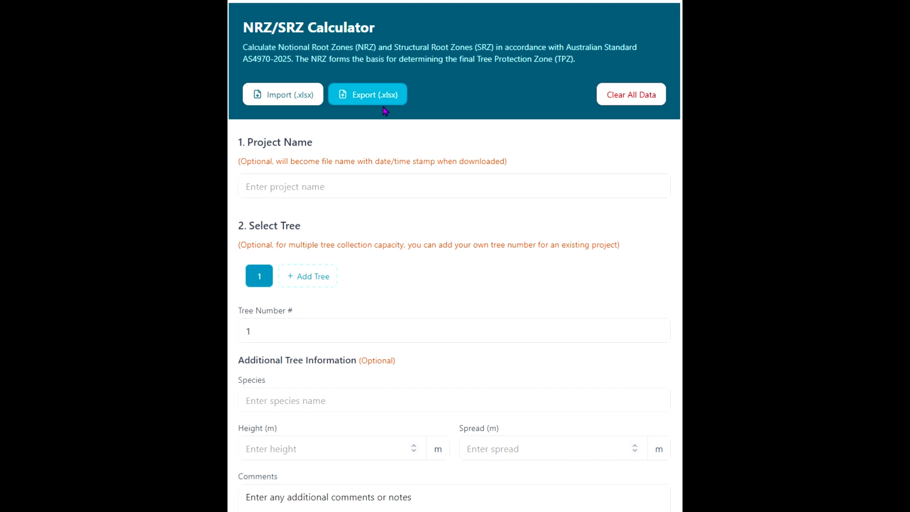
# Clear all data in the calculator and name the project "example".
pyautogui.click(623, 97)
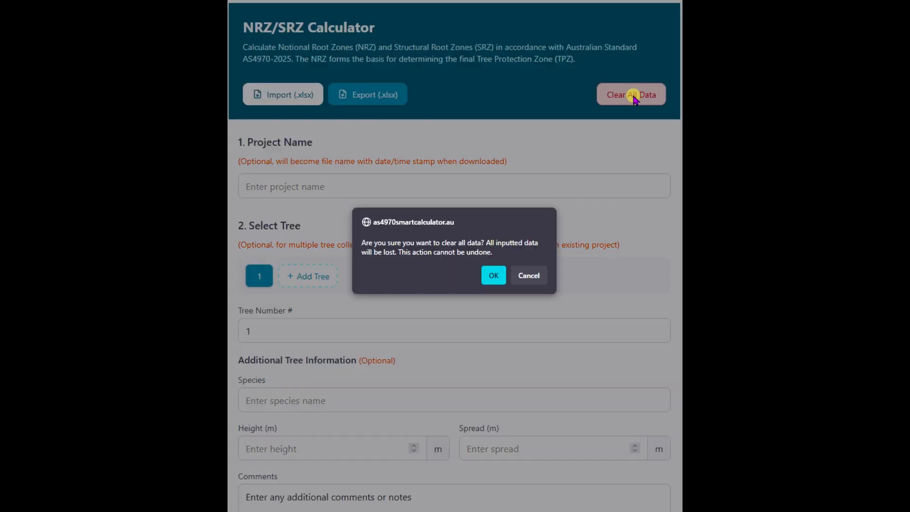
pyautogui.click(494, 278)
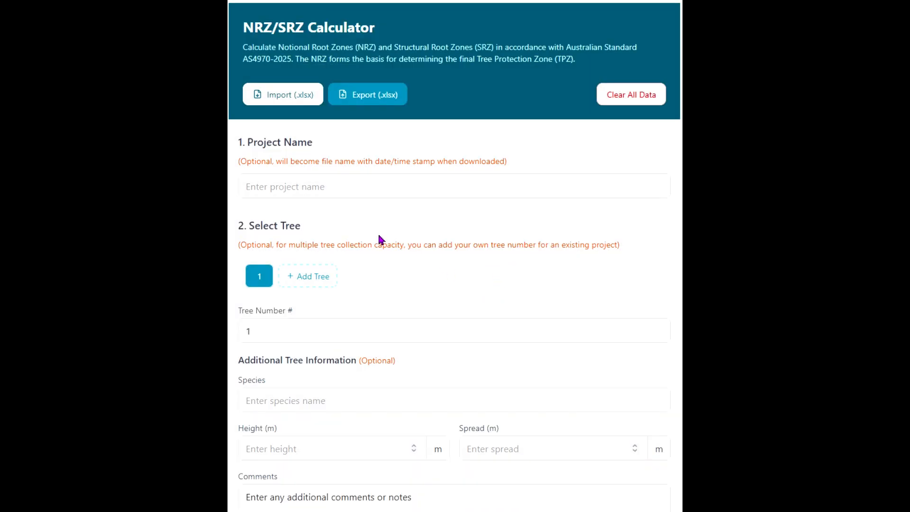
pyautogui.scroll(-4, 386, 230)
pyautogui.scroll(4, 386, 229)
pyautogui.click(282, 180)
pyautogui.write('exa')
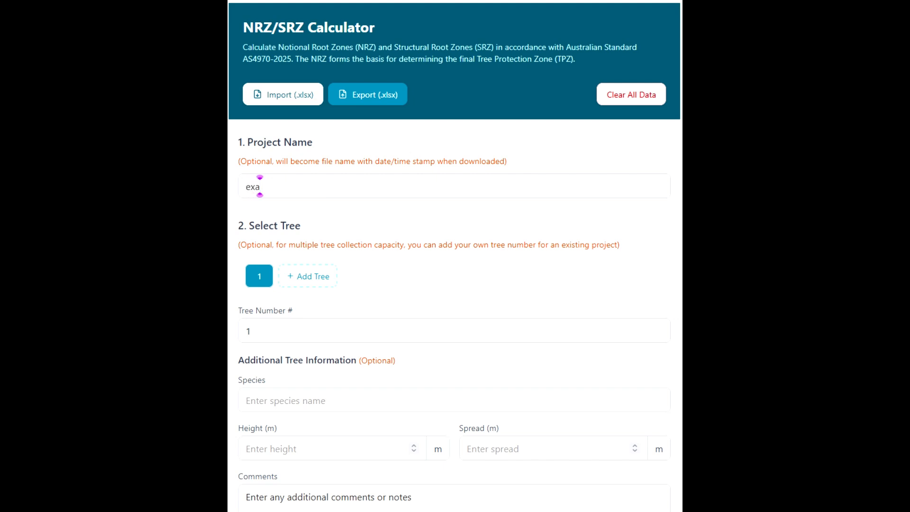
pyautogui.write('mple')
# Enter "poinciana" as the species of tree 1, with a height of 16 m and a spread of 20 m.
pyautogui.scroll(-3, 334, 311)
pyautogui.click(311, 242)
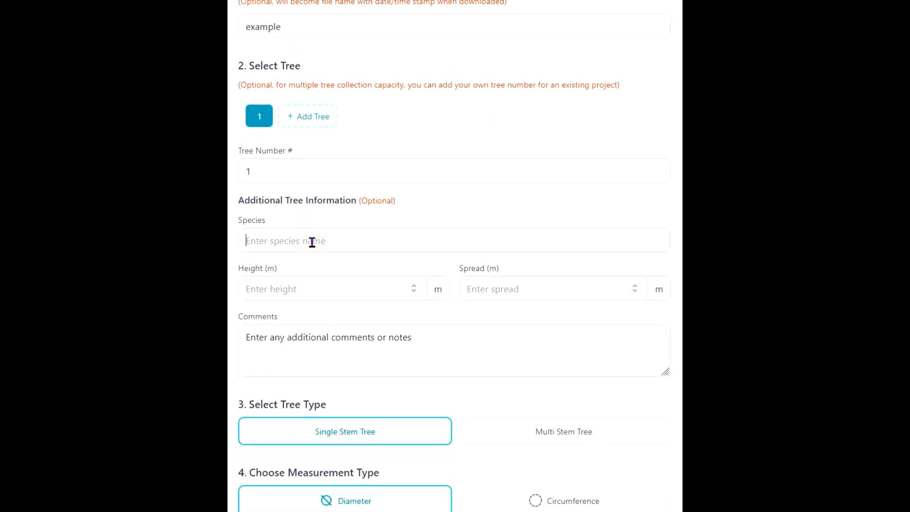
pyautogui.write('poinci')
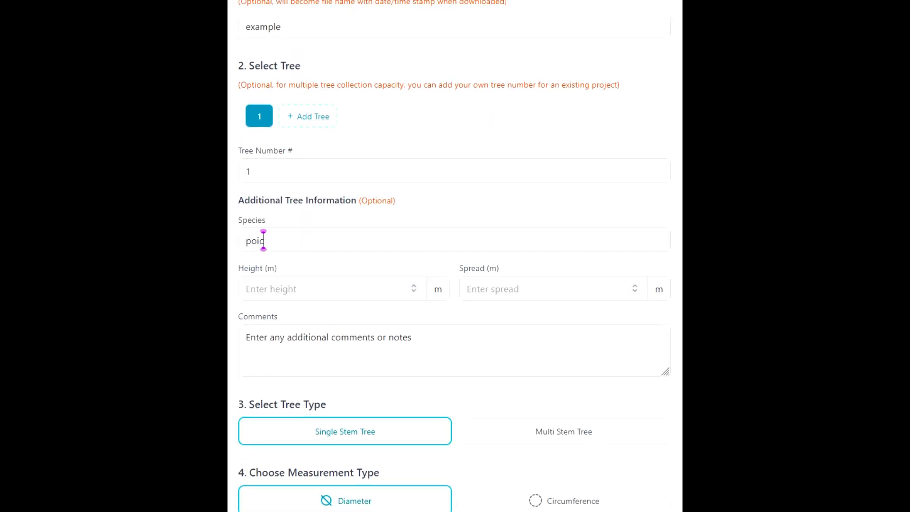
pyautogui.write('ana')
pyautogui.click(320, 286)
pyautogui.write('16')
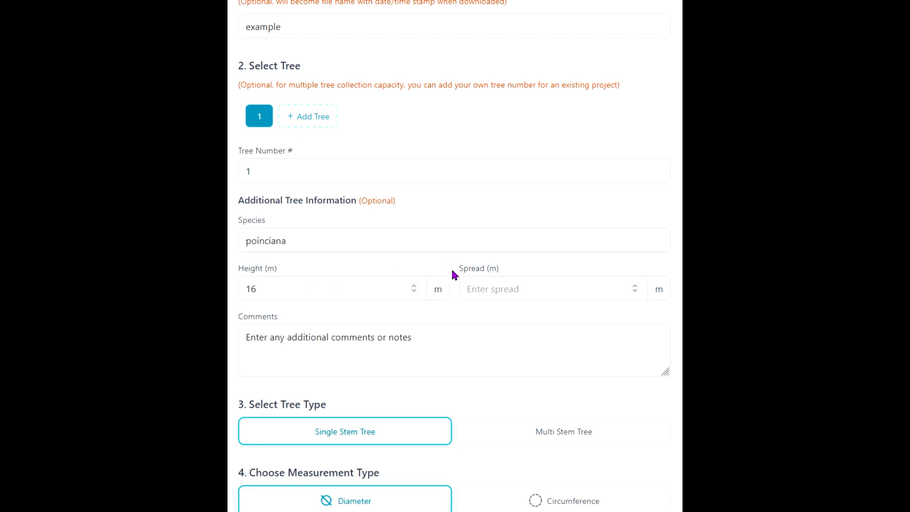
pyautogui.click(496, 294)
pyautogui.write('20')
# Add the comment "great condition, retain" to tree 1.
pyautogui.click(421, 341)
pyautogui.write('great ')
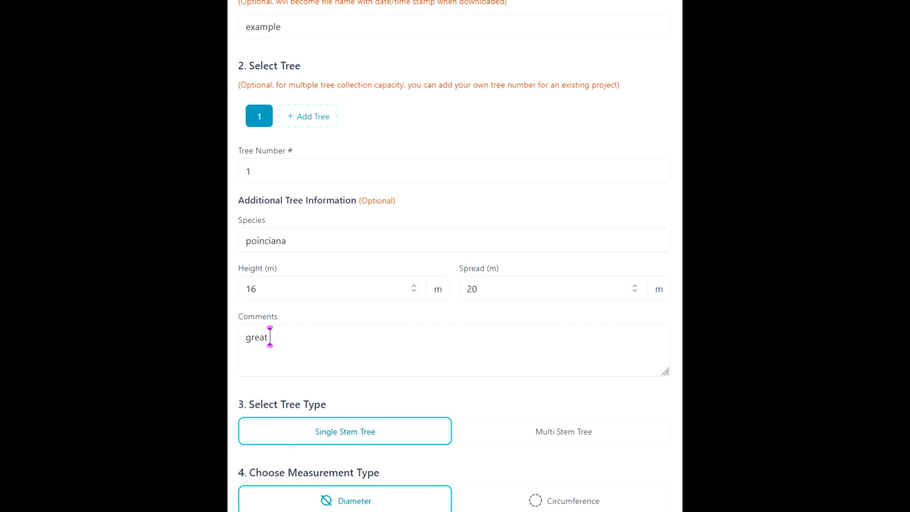
pyautogui.write('condition, reta')
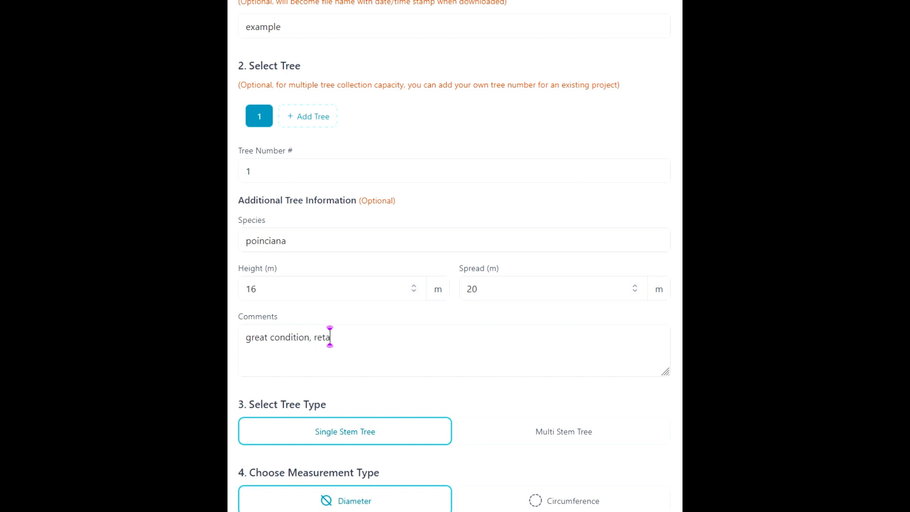
pyautogui.write('in')
# Preview the Multi Stem Tree type, return to Single Stem Tree, and choose Circumference as the measurement type.
pyautogui.scroll(-3, 463, 349)
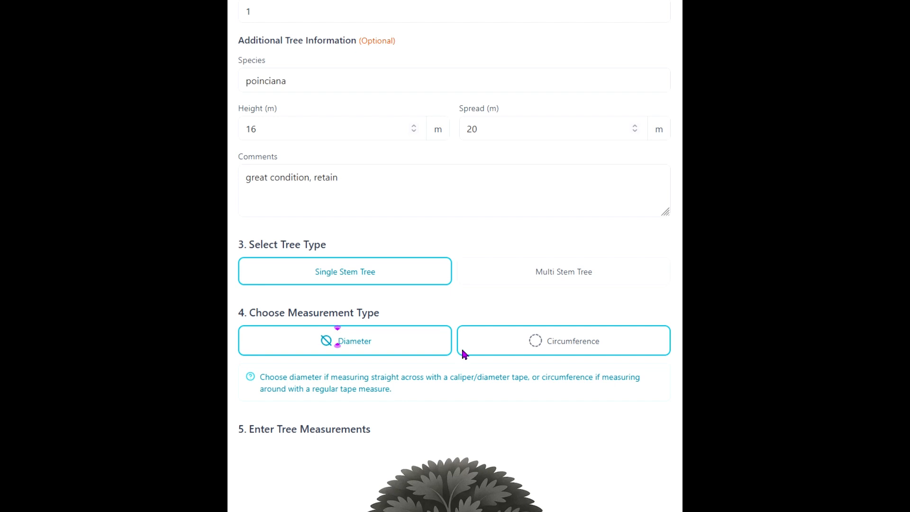
pyautogui.click(536, 278)
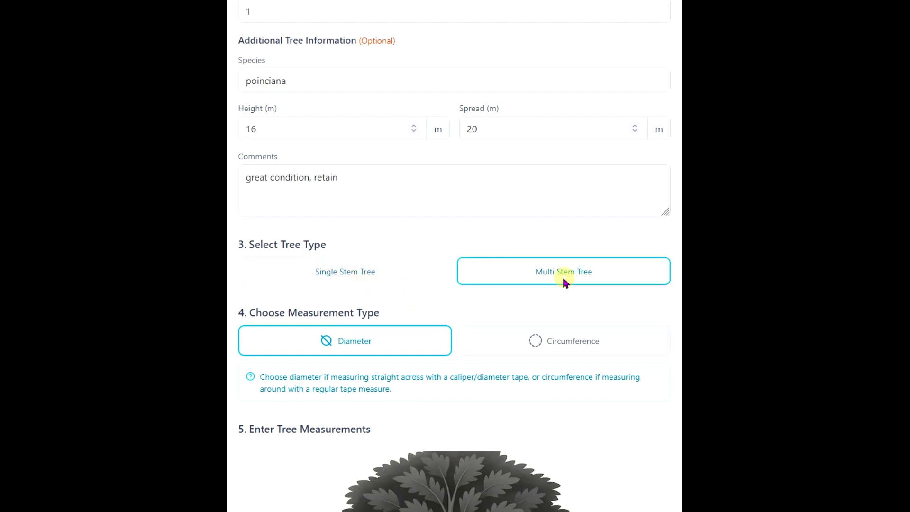
pyautogui.click(314, 274)
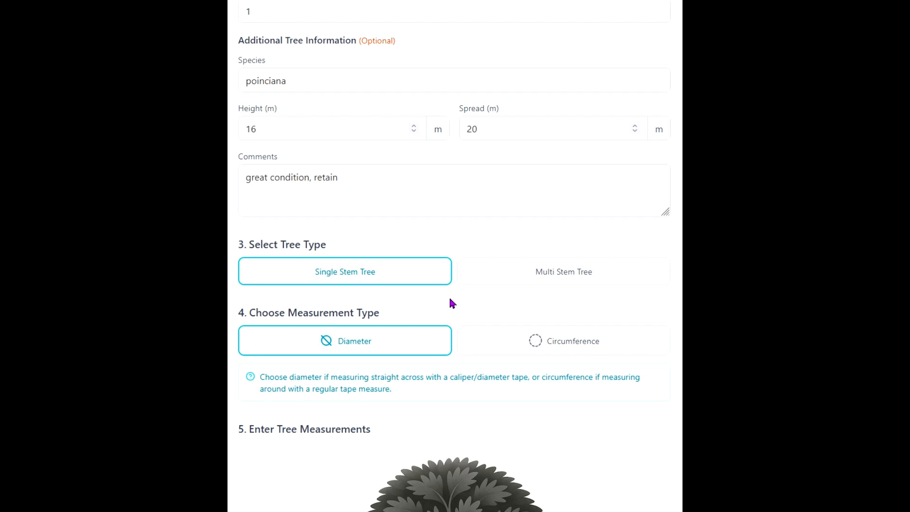
pyautogui.click(540, 340)
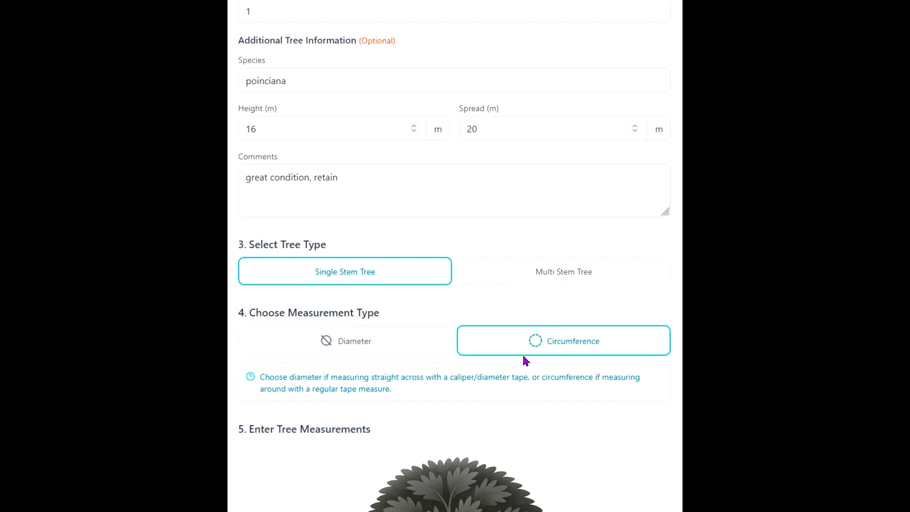
# Enter a circumference of 314 cm at 1.4 m above ground and 350 cm above the root buttress.
pyautogui.scroll(-5, 561, 300)
pyautogui.scroll(-3, 572, 288)
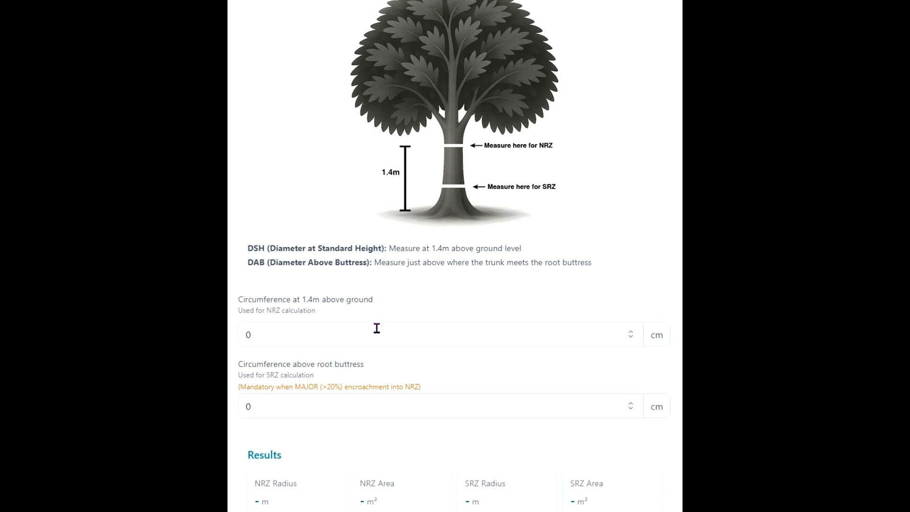
pyautogui.doubleClick(359, 336)
pyautogui.write('314')
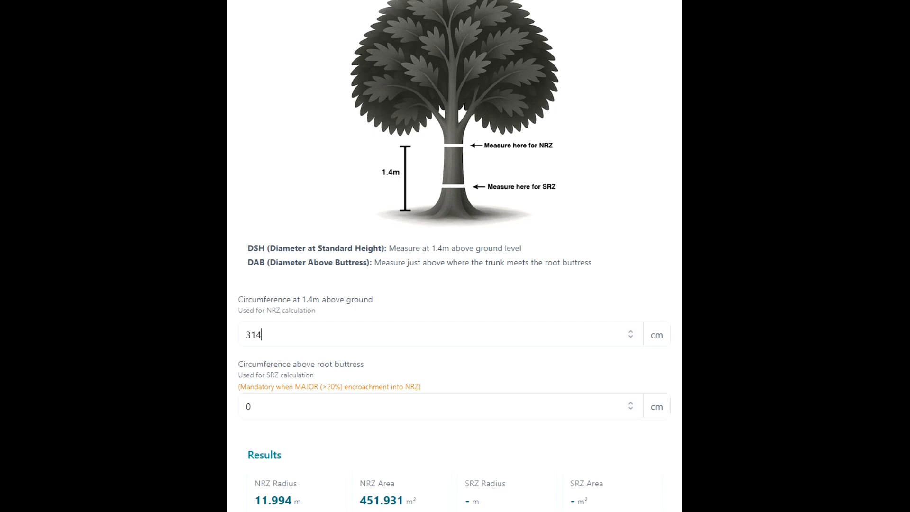
pyautogui.click(289, 407)
pyautogui.write('350')
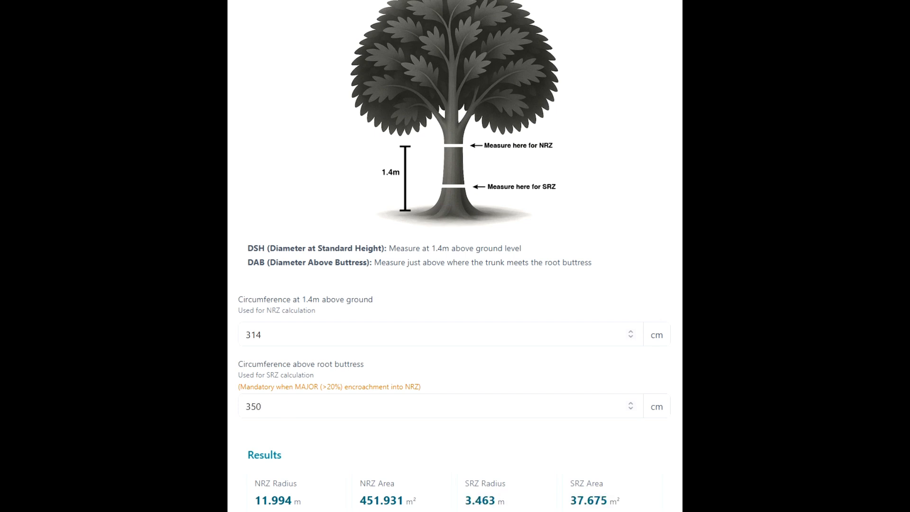
# Review the NRZ and SRZ results, the encroachment options, and the tree measurement diagram.
pyautogui.scroll(-3, 434, 401)
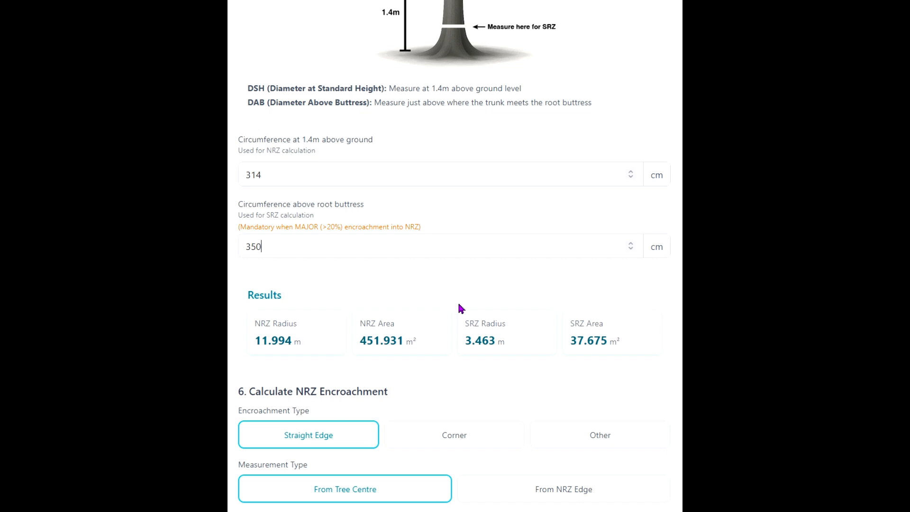
pyautogui.scroll(-3, 455, 299)
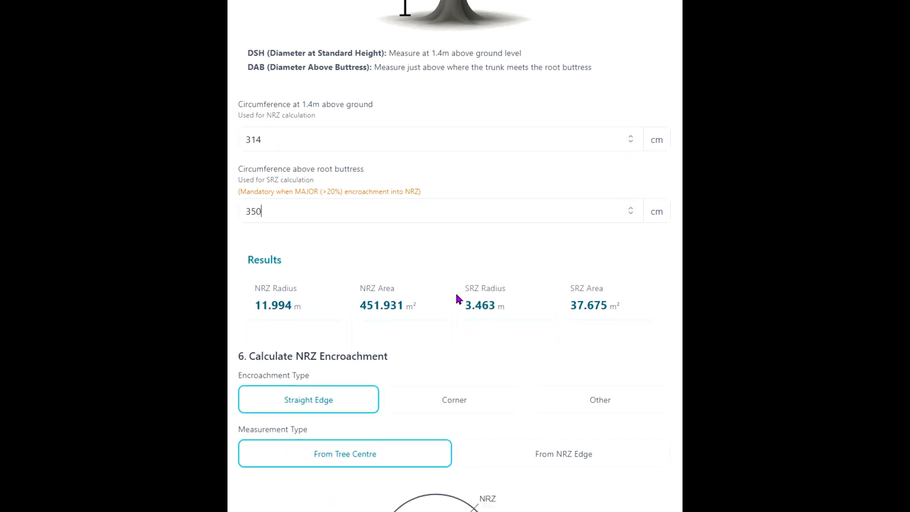
pyautogui.scroll(-2, 457, 304)
pyautogui.scroll(8, 396, 238)
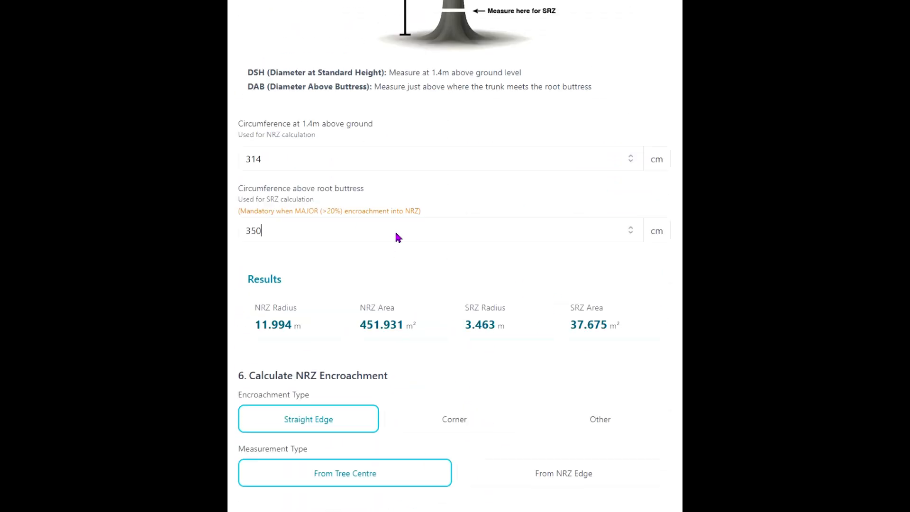
pyautogui.scroll(6, 475, 297)
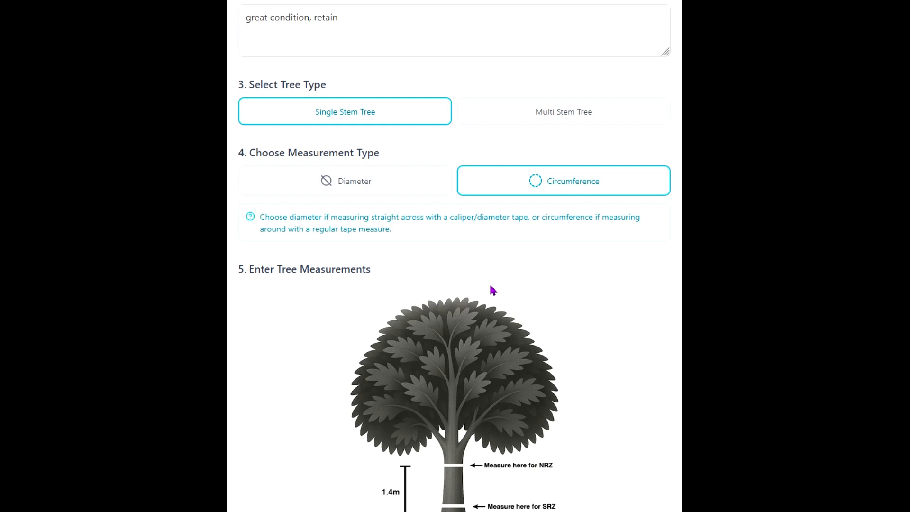
pyautogui.scroll(-4, 492, 290)
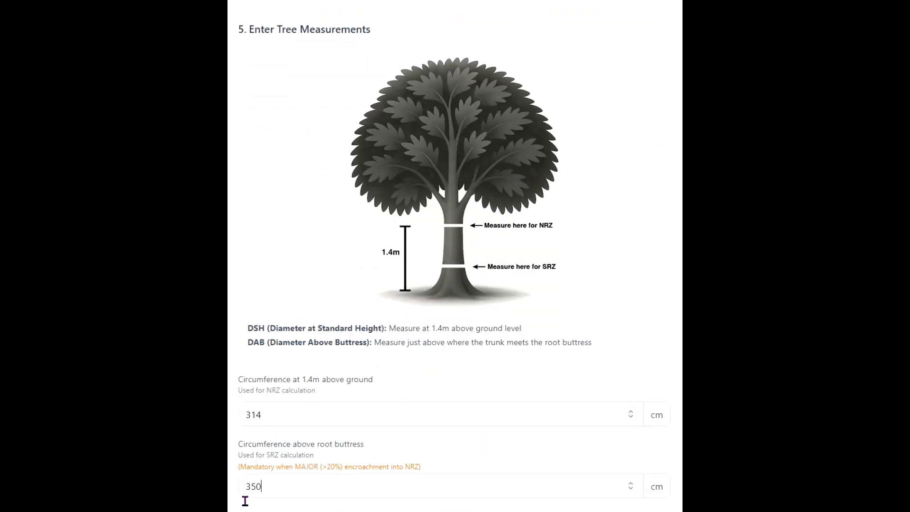
pyautogui.scroll(6, 417, 383)
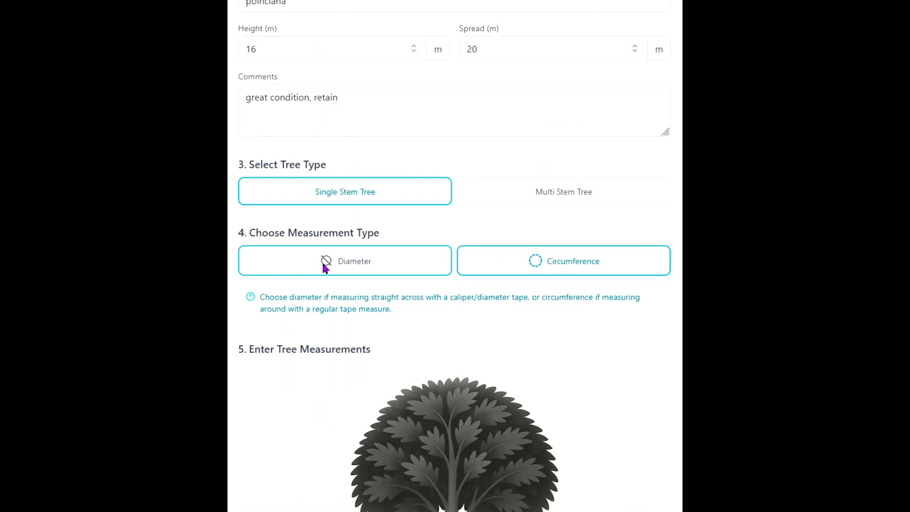
# Change the tree type to Multi Stem Tree, trying the Diameter measurement type before selecting Circumference.
pyautogui.click(339, 263)
pyautogui.scroll(-9, 539, 297)
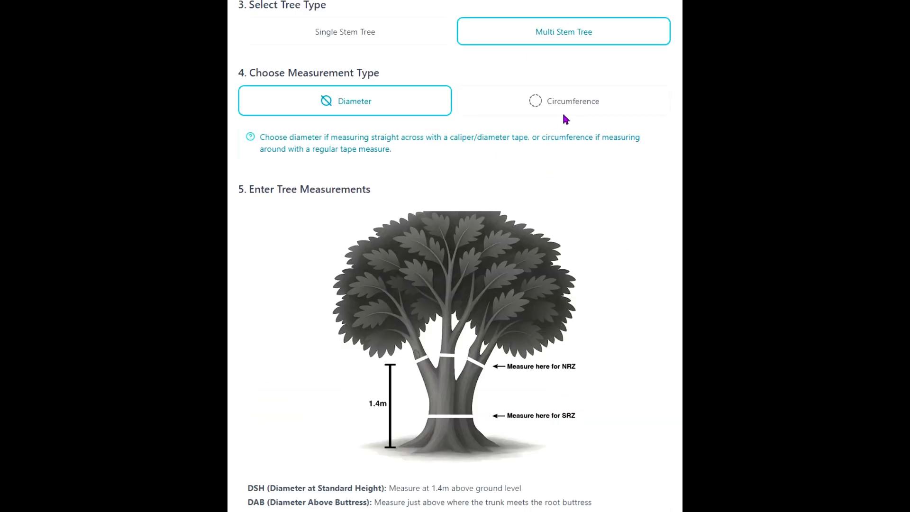
pyautogui.click(567, 102)
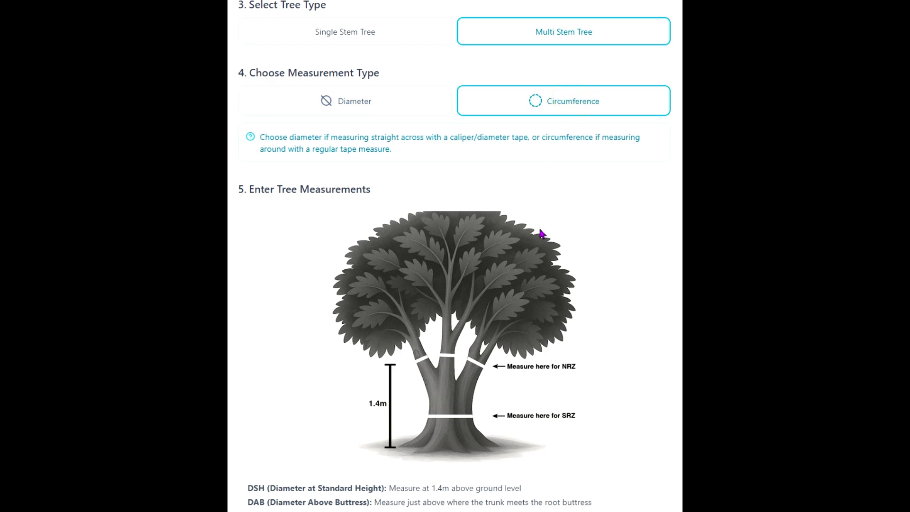
# Examine the multi-stem measurement diagram and the stem circumference fields beneath it.
pyautogui.scroll(8, 543, 233)
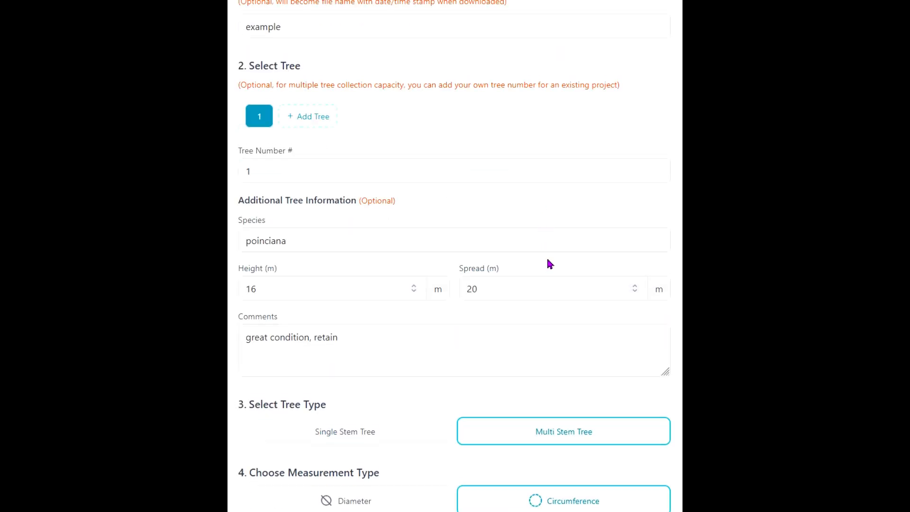
pyautogui.scroll(-5, 550, 264)
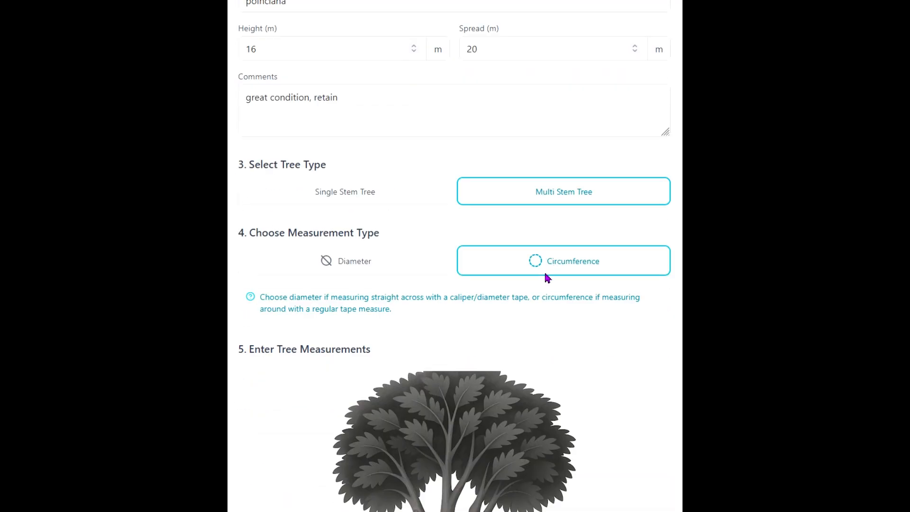
pyautogui.scroll(-5, 523, 297)
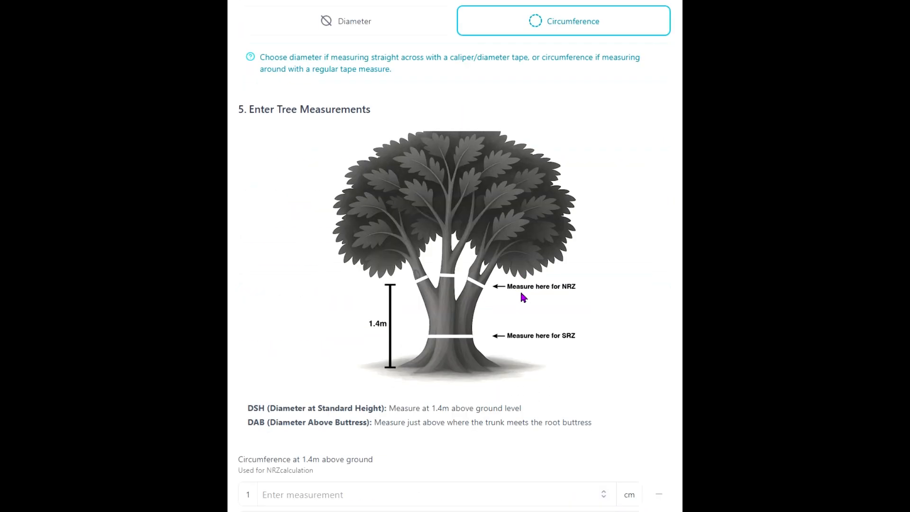
pyautogui.scroll(-5, 417, 285)
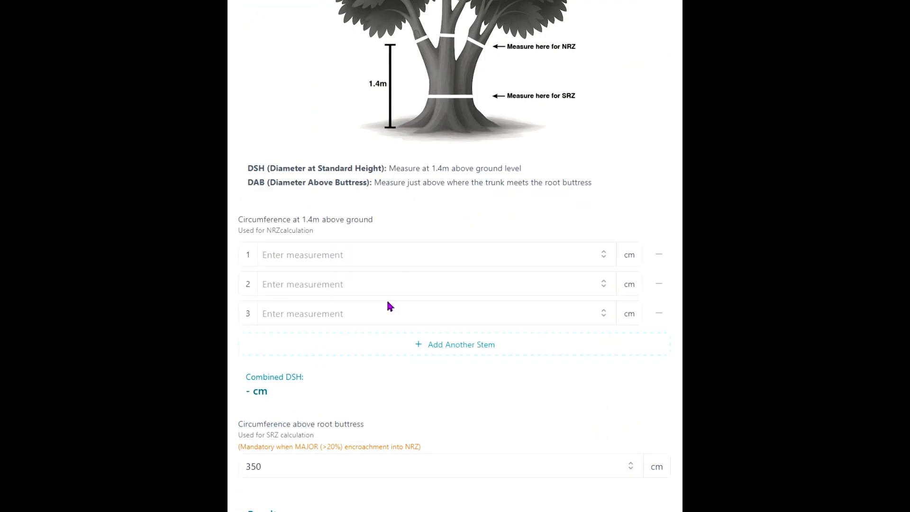
pyautogui.click(332, 259)
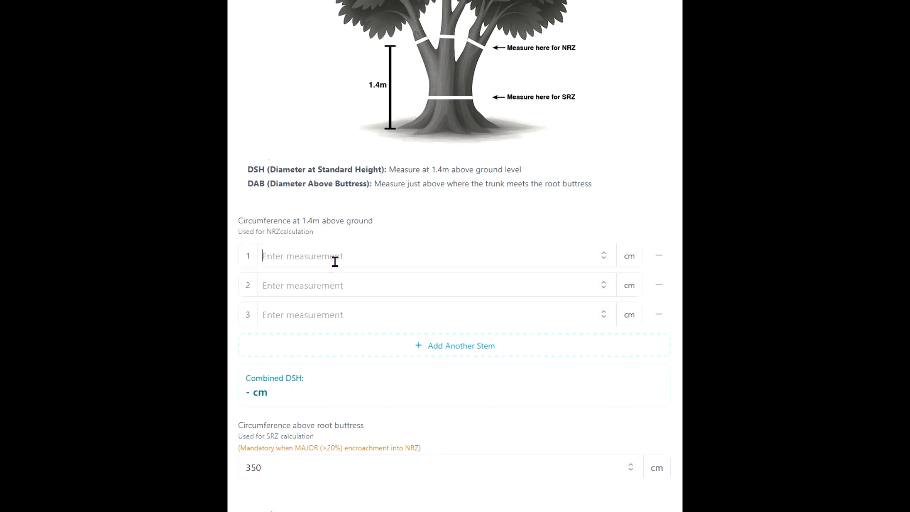
pyautogui.scroll(3, 335, 264)
pyautogui.scroll(-2, 338, 285)
pyautogui.scroll(-2, 341, 315)
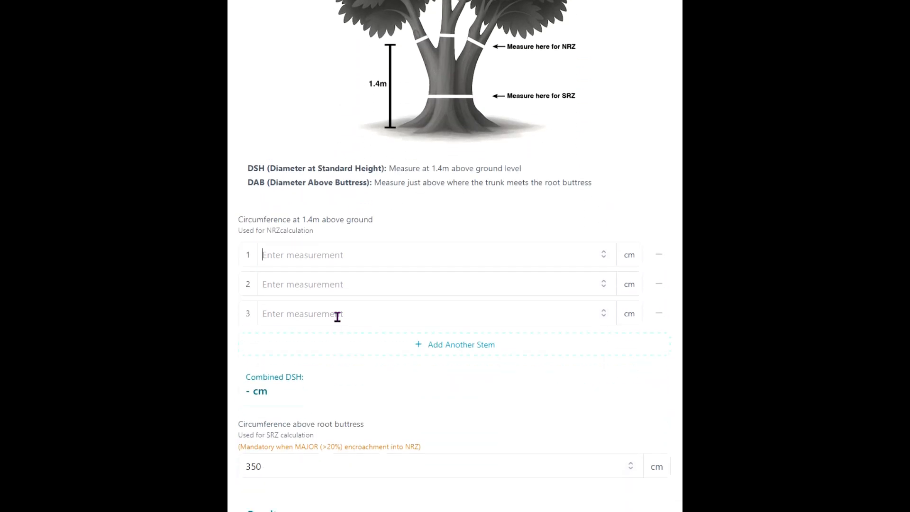
# Enter circumferences at 1.4 m above ground of 2200, 1200 and 1400 cm for stems 1, 2 and 3.
pyautogui.click(356, 252)
pyautogui.write('2200')
pyautogui.click(425, 289)
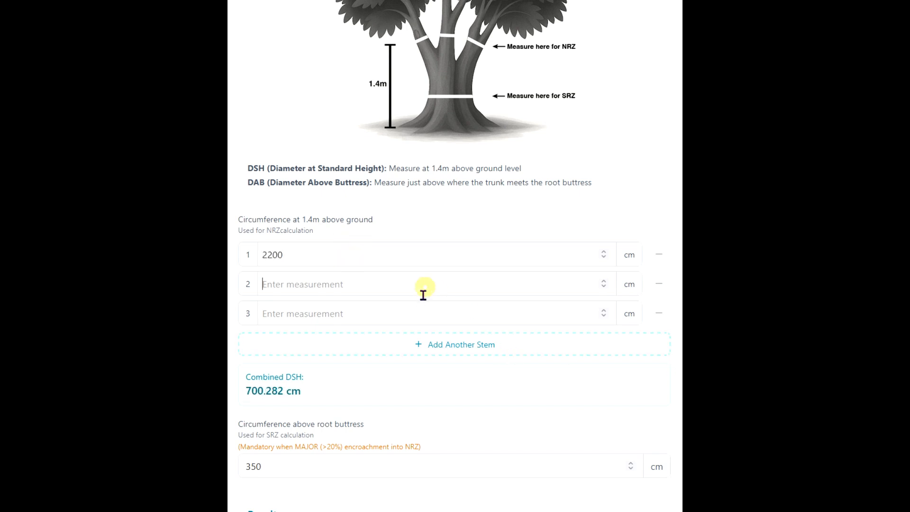
pyautogui.write('1200')
pyautogui.scroll(-2, 337, 313)
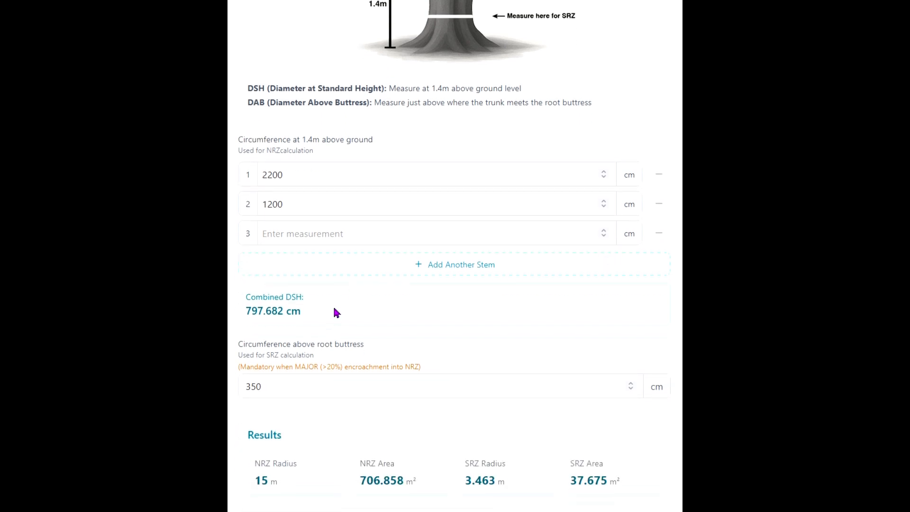
pyautogui.click(326, 234)
pyautogui.write('1400')
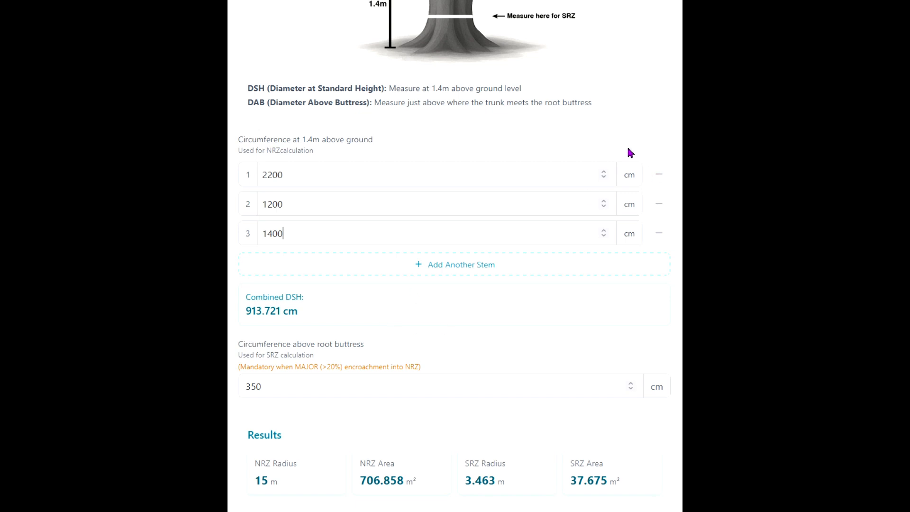
pyautogui.scroll(8, 630, 150)
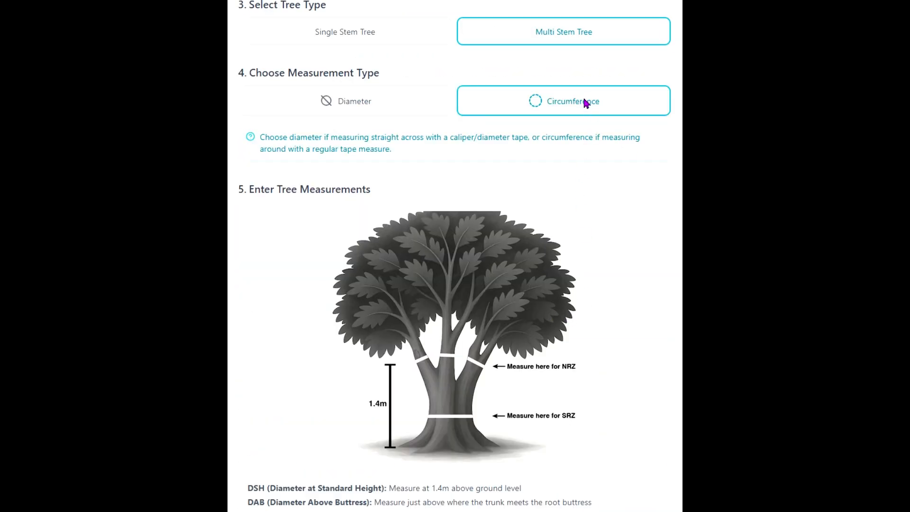
# Switch the measurement type to Diameter to compare the converted stem values, and restore Circumference.
pyautogui.scroll(-6, 524, 252)
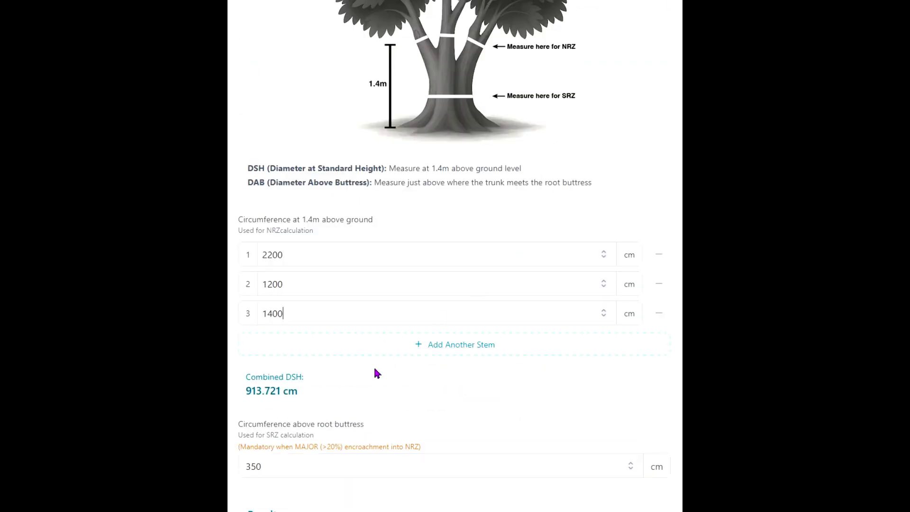
pyautogui.scroll(8, 398, 363)
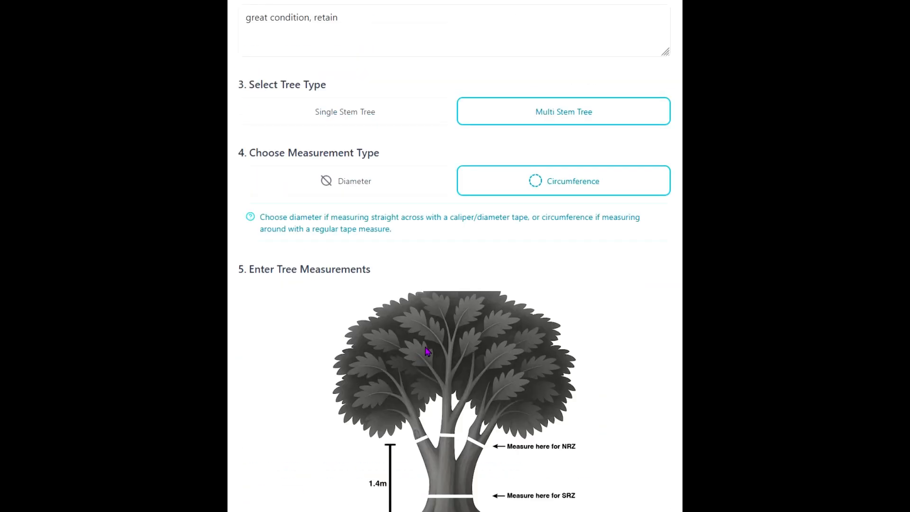
pyautogui.click(370, 182)
pyautogui.scroll(-5, 474, 284)
pyautogui.scroll(-3, 492, 290)
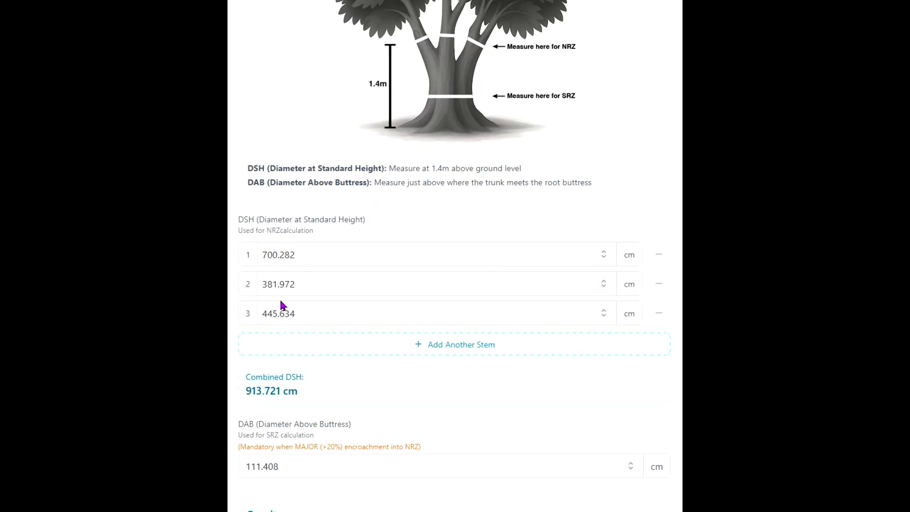
pyautogui.scroll(6, 379, 252)
pyautogui.click(546, 104)
pyautogui.scroll(-8, 426, 369)
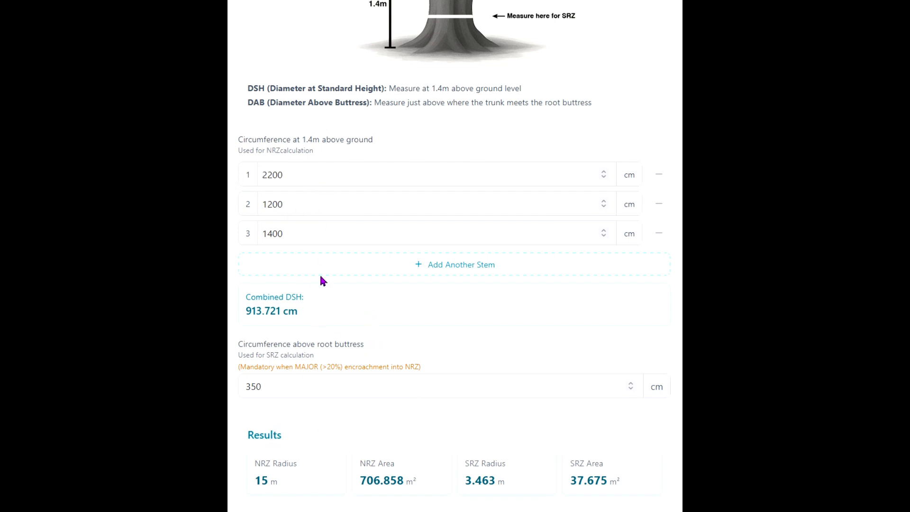
pyautogui.scroll(5, 327, 352)
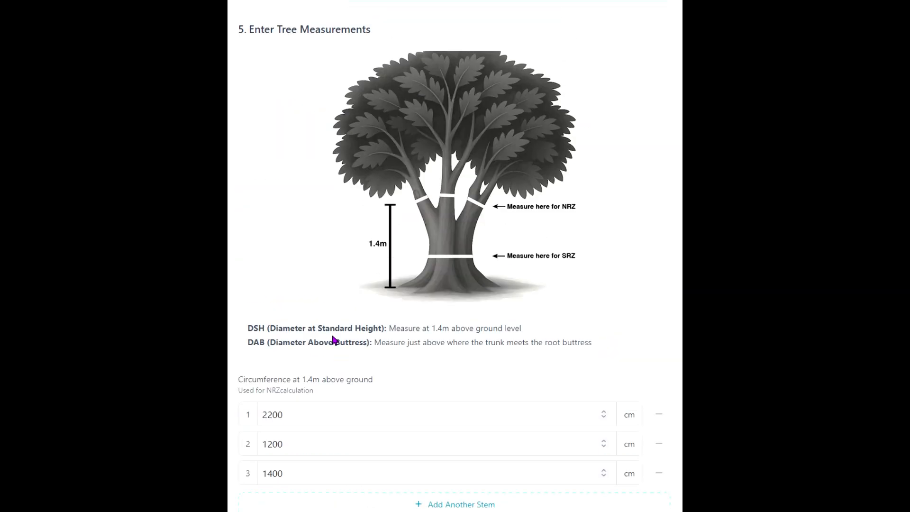
# Set the multi-stem tree's measurement type to Diameter and check the DSH values of the three stems.
pyautogui.scroll(3, 360, 315)
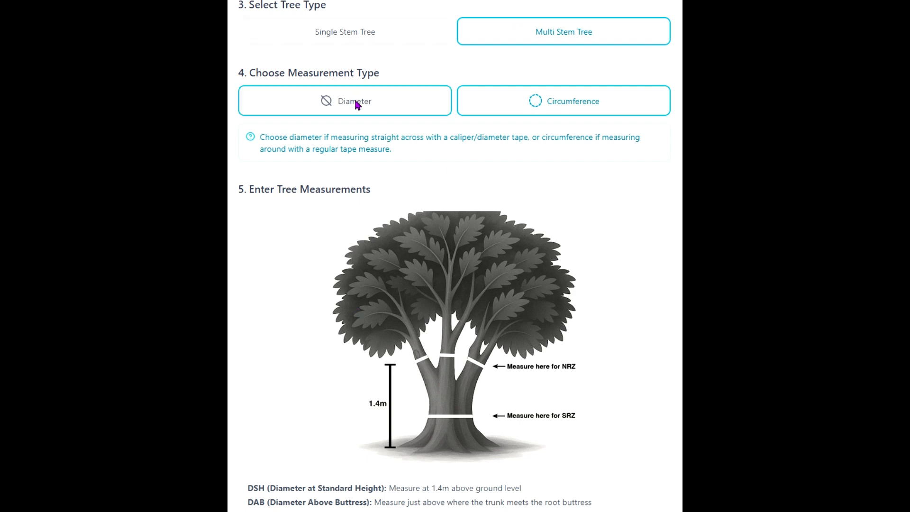
pyautogui.scroll(-6, 474, 365)
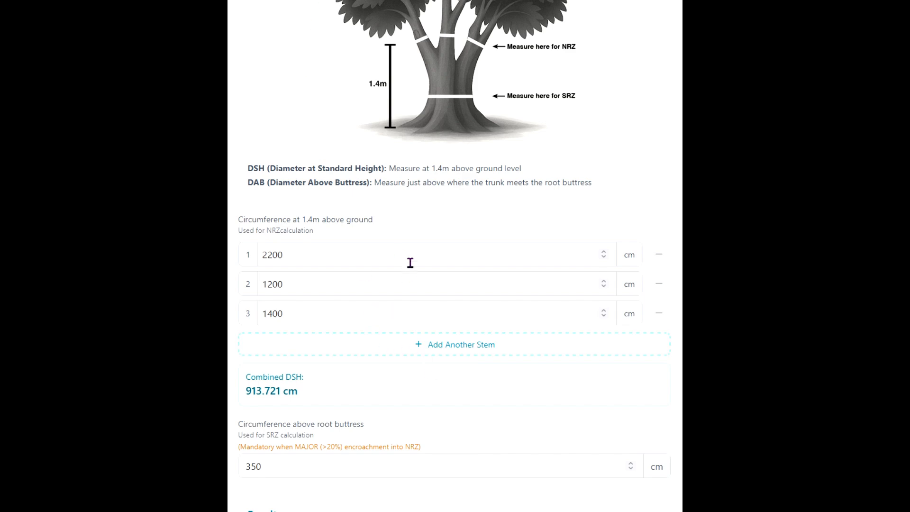
pyautogui.scroll(5, 358, 101)
pyautogui.click(358, 35)
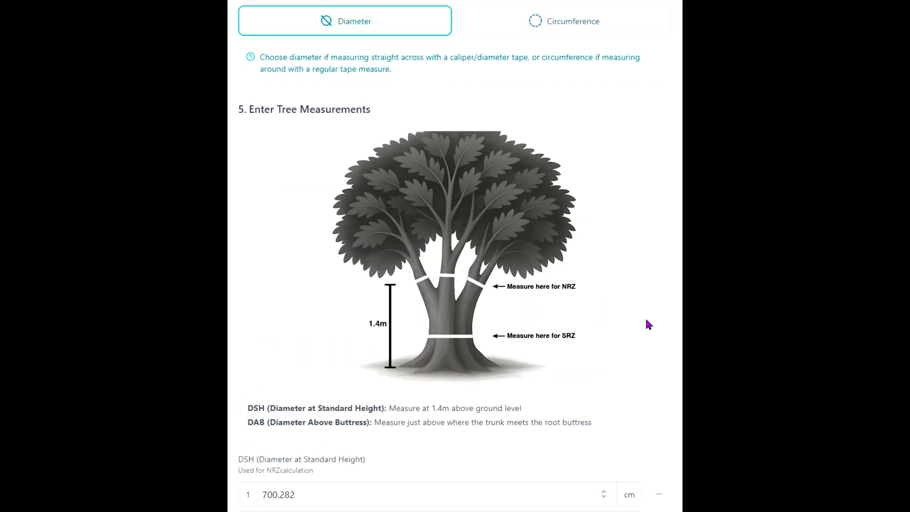
pyautogui.scroll(-5, 649, 325)
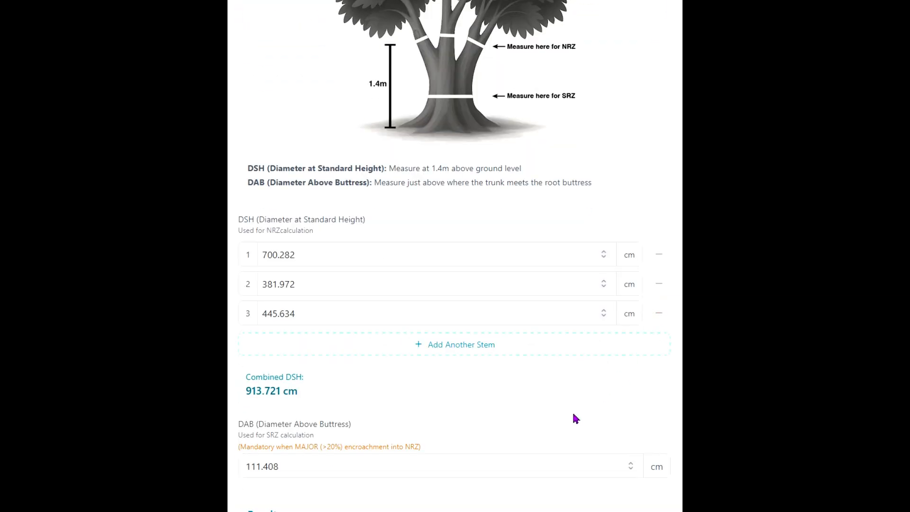
# Set the NRZ encroachment type to Other after viewing the Straight Edge and Corner diagrams and fields.
pyautogui.scroll(-5, 428, 359)
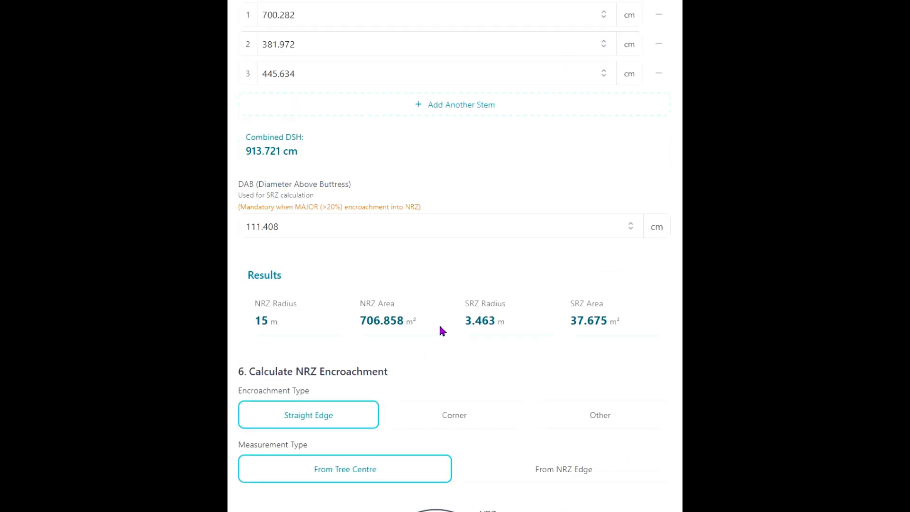
pyautogui.scroll(-3, 441, 225)
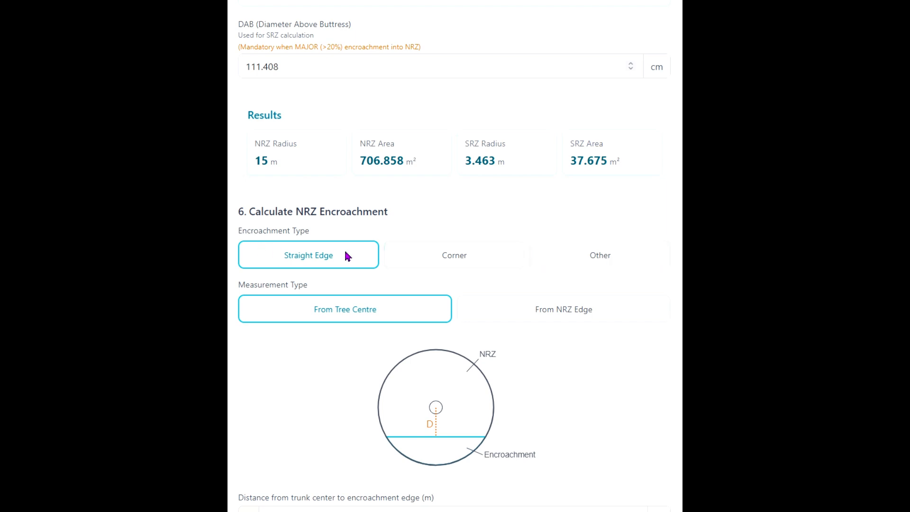
pyautogui.scroll(-3, 420, 280)
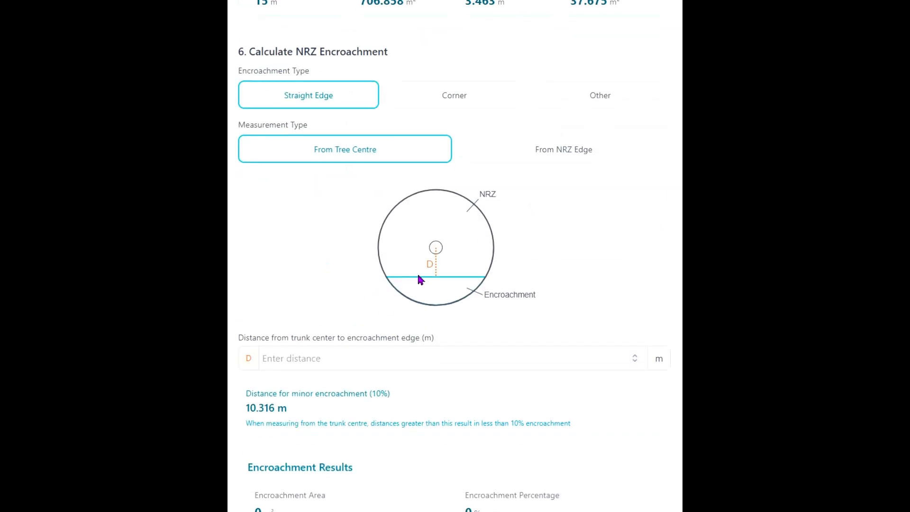
pyautogui.click(463, 96)
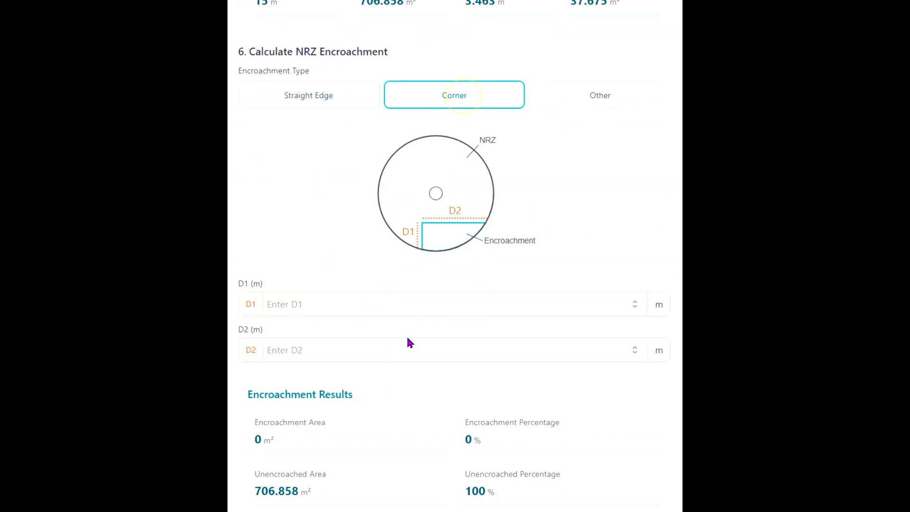
pyautogui.click(625, 93)
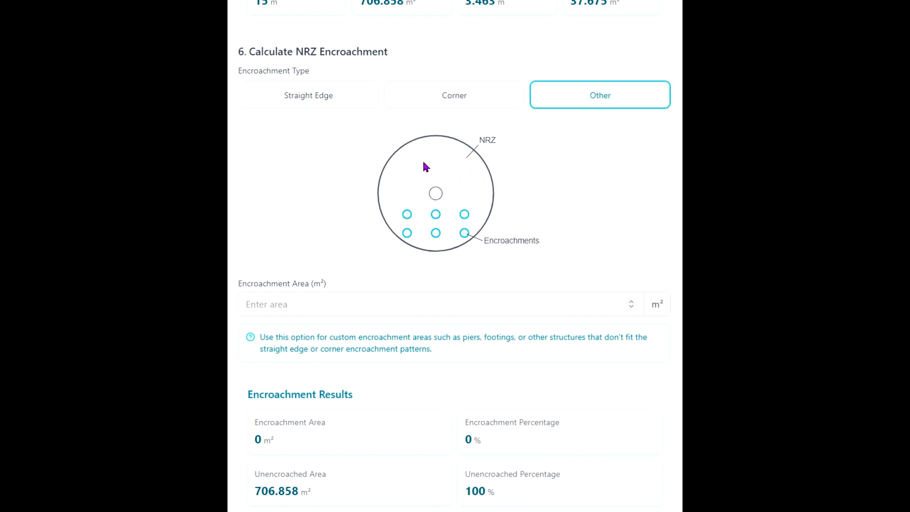
# Enter a custom encroachment area of 12.5 m² and check the encroachment results.
pyautogui.scroll(1, 348, 329)
pyautogui.scroll(1, 351, 322)
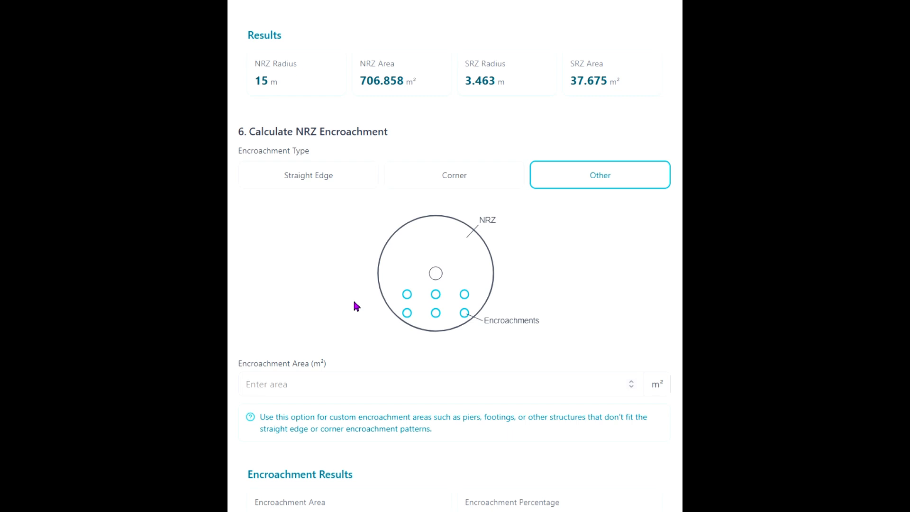
pyautogui.click(319, 382)
pyautogui.write('12.5')
pyautogui.scroll(-3, 370, 391)
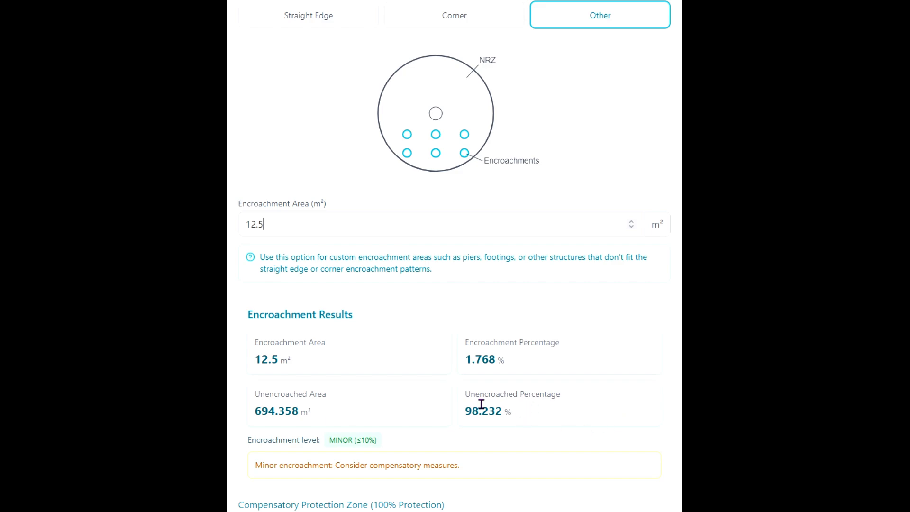
# Review the compensatory protection zone, export section, tree measurements and tree details across the whole calculator form.
pyautogui.scroll(-8, 481, 408)
pyautogui.scroll(20, 484, 433)
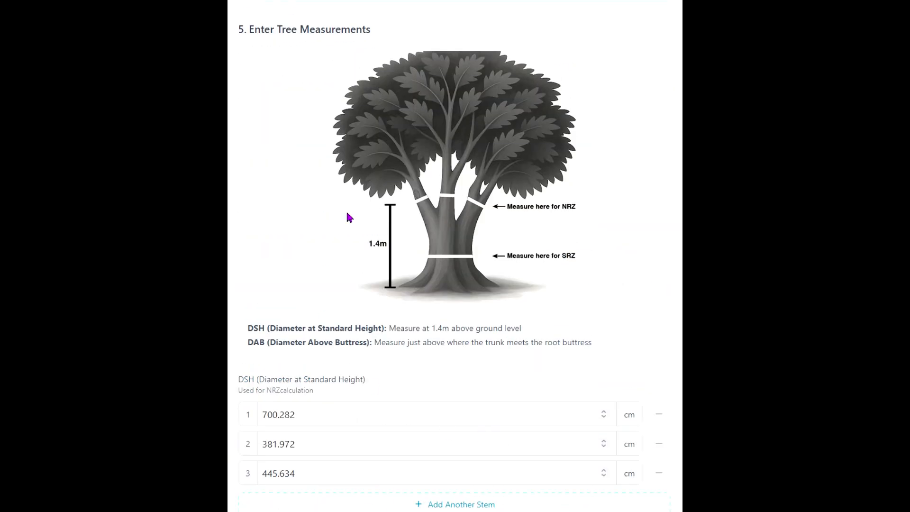
pyautogui.scroll(15, 431, 364)
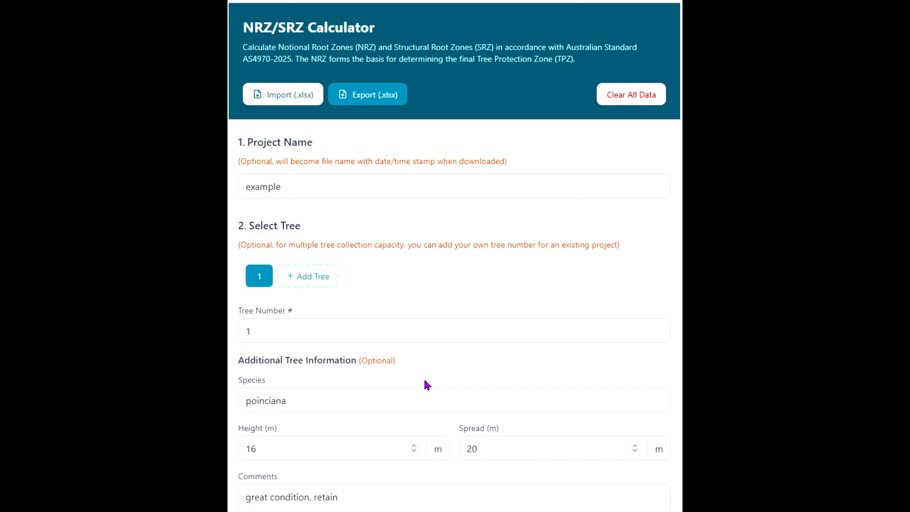
pyautogui.scroll(-20, 401, 420)
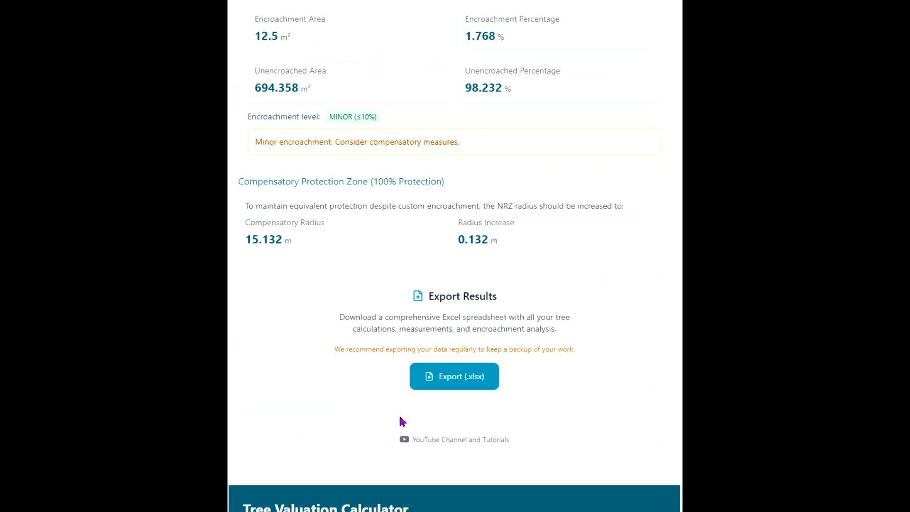
pyautogui.scroll(18, 404, 415)
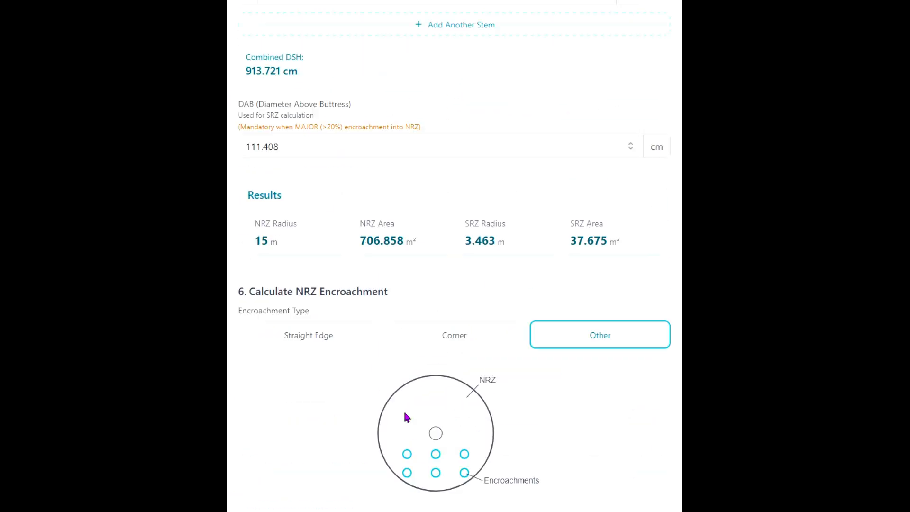
pyautogui.scroll(15, 406, 416)
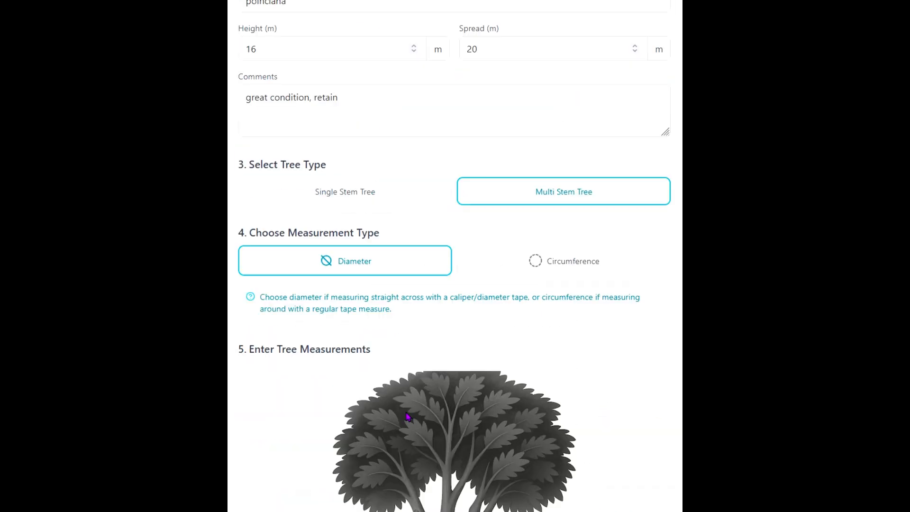
pyautogui.scroll(8, 409, 412)
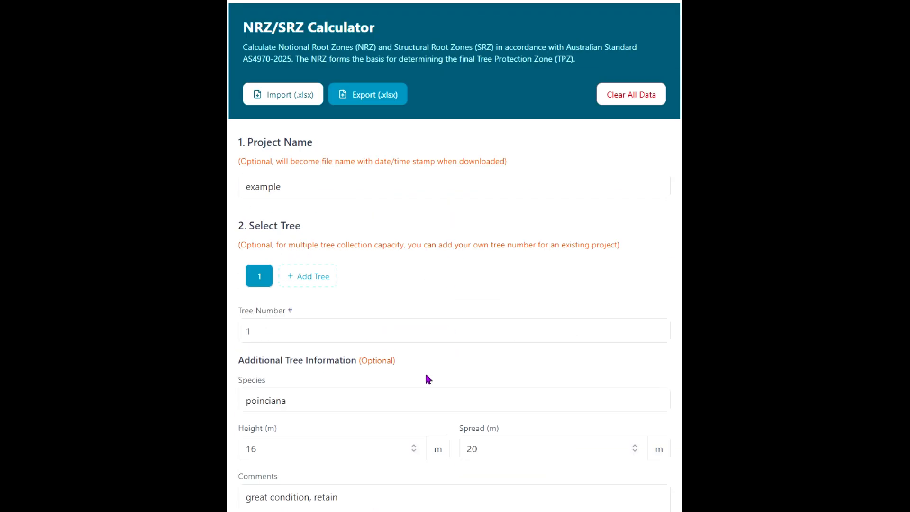
# Clear all data from the calculator and confirm the deletion.
pyautogui.click(634, 96)
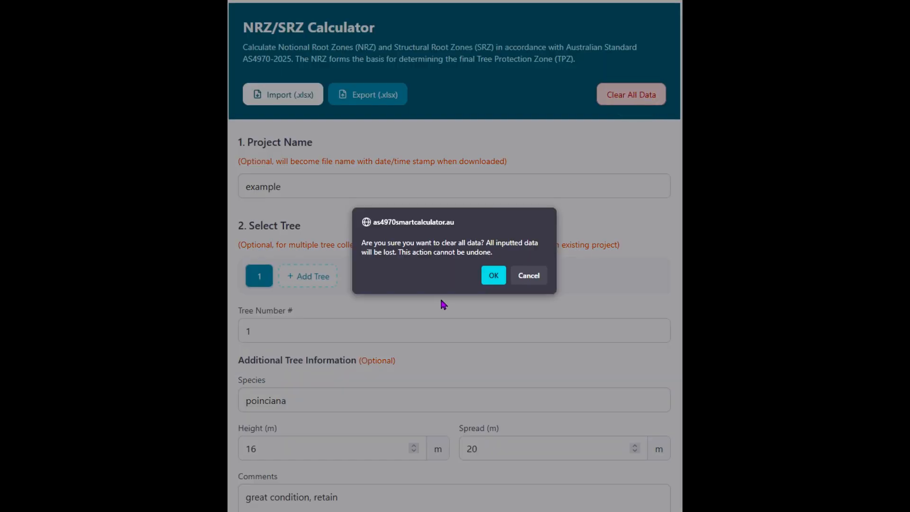
pyautogui.click(494, 276)
pyautogui.click(636, 97)
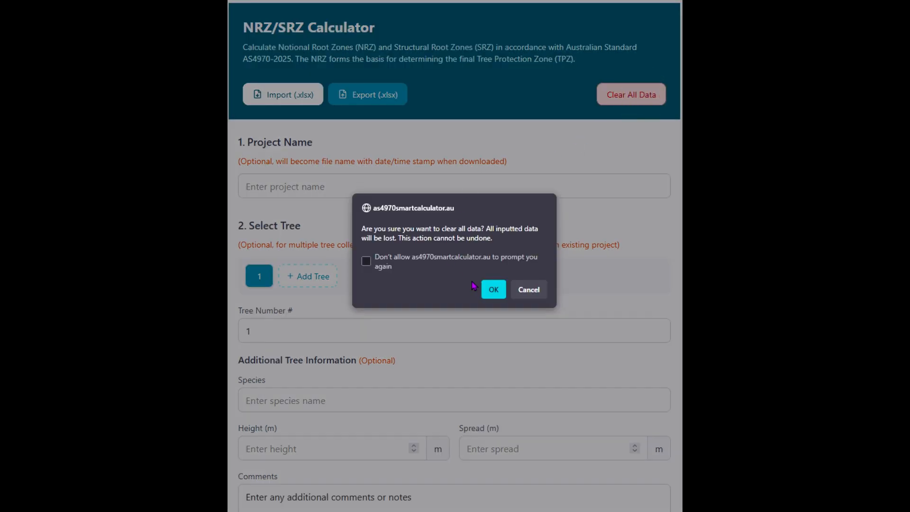
pyautogui.click(494, 289)
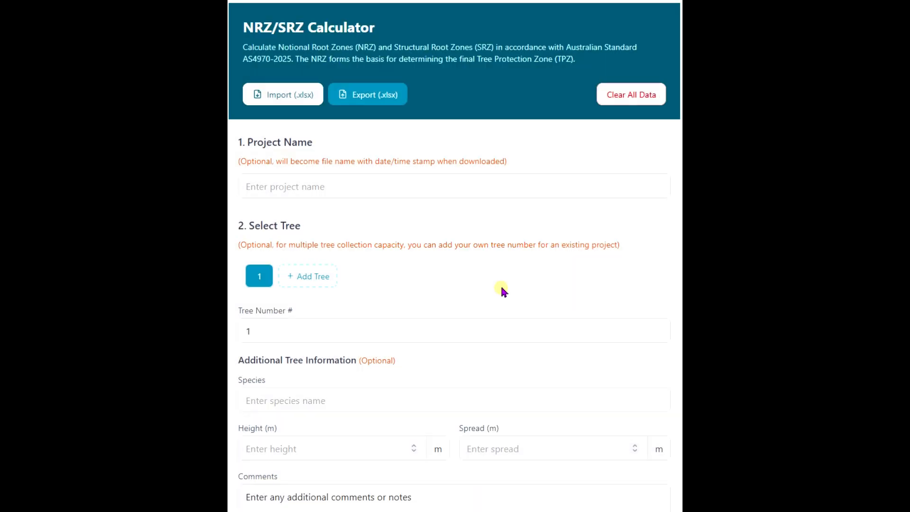
# Import the project data from Treeview Estate_05-07-25_14-18-10.xlsx in the Downloads folder, overwriting the current data.
pyautogui.click(286, 97)
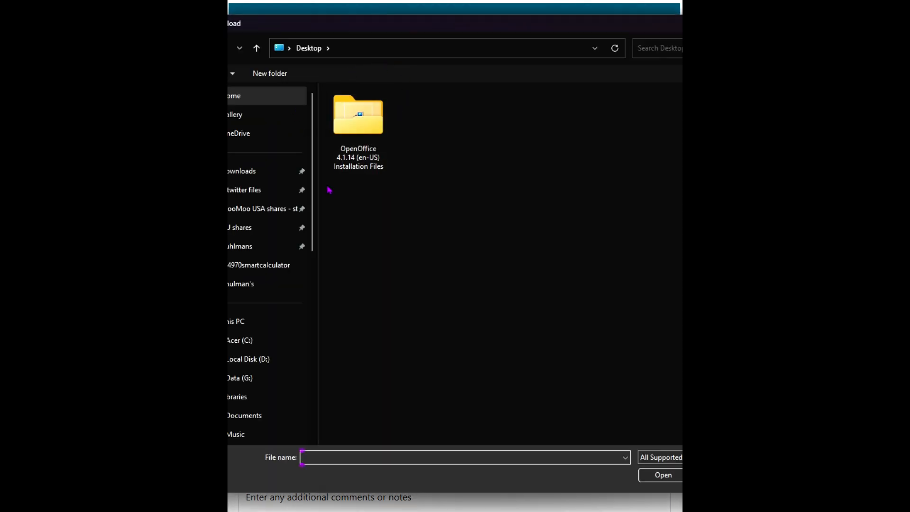
pyautogui.click(241, 171)
pyautogui.click(399, 120)
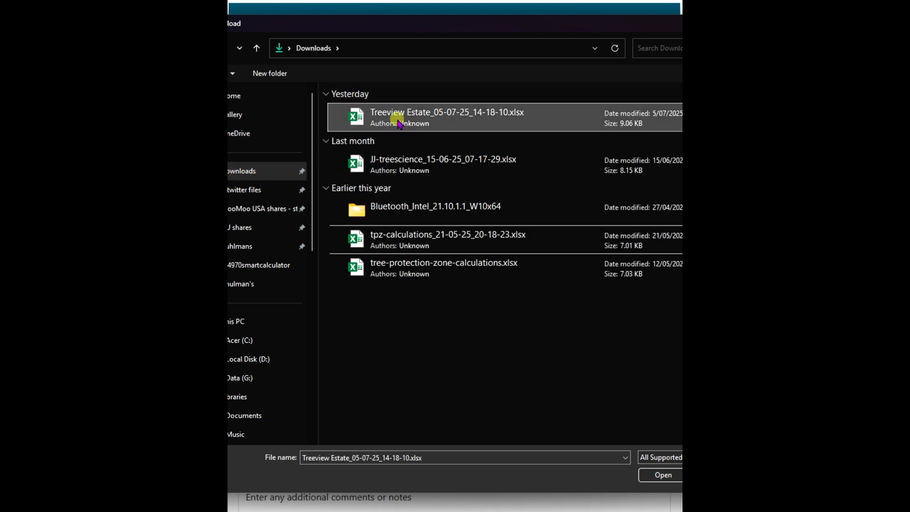
pyautogui.click(663, 476)
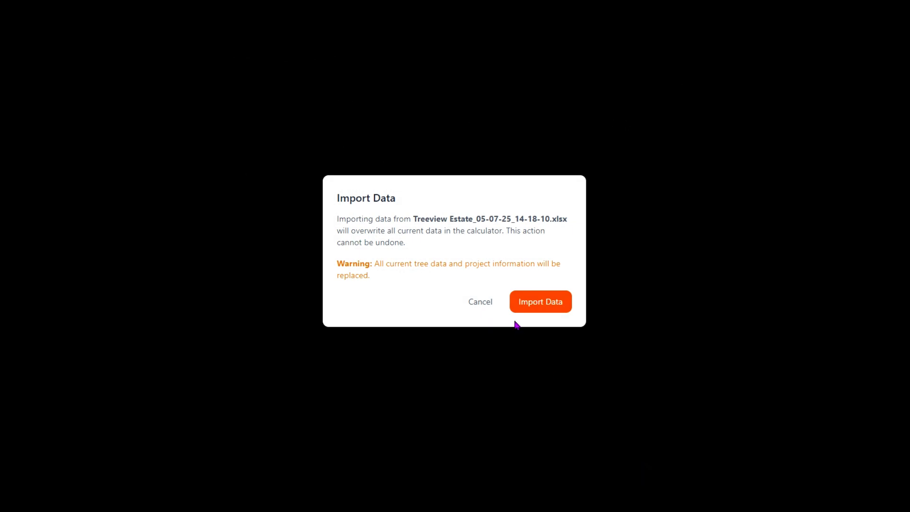
pyautogui.click(549, 305)
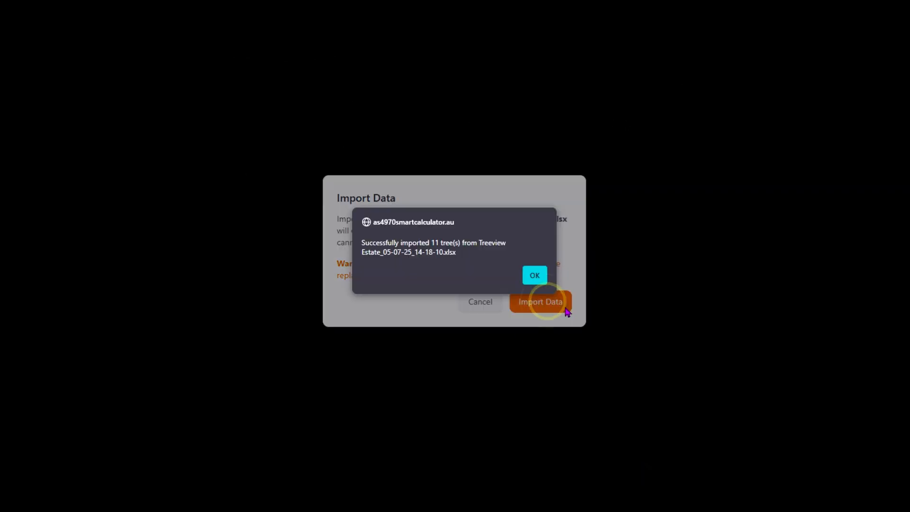
pyautogui.click(533, 275)
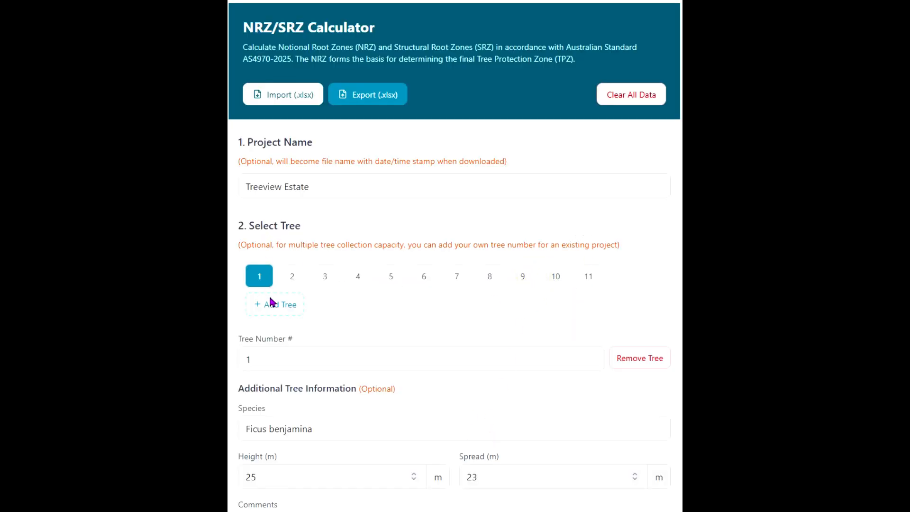
# Examine the details of several imported trees, including trees 10, 1, 2, 3 and 9, finishing with tree 11.
pyautogui.click(589, 277)
pyautogui.click(556, 277)
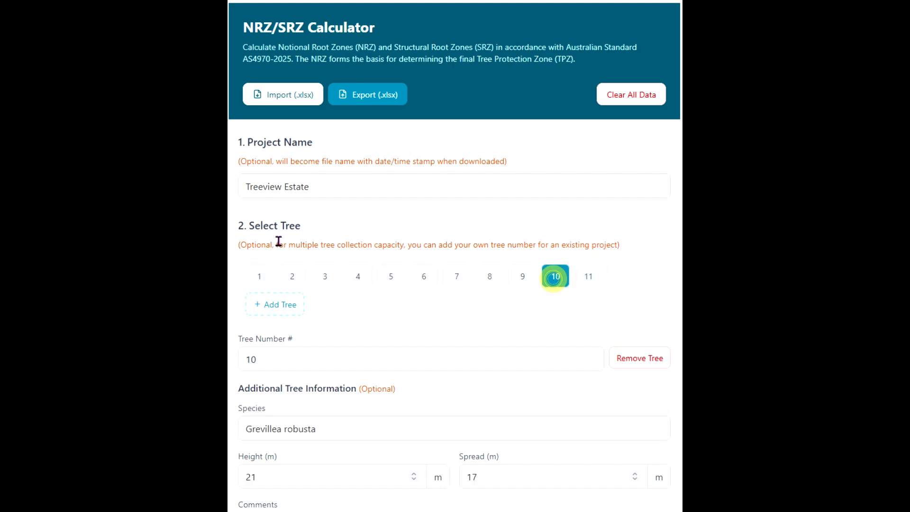
pyautogui.click(259, 277)
pyautogui.scroll(-5, 406, 332)
pyautogui.scroll(5, 342, 163)
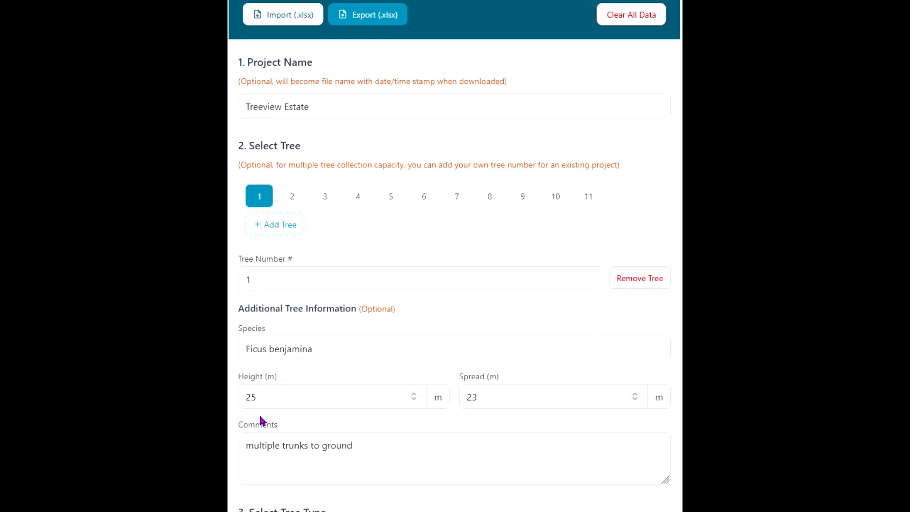
pyautogui.click(292, 197)
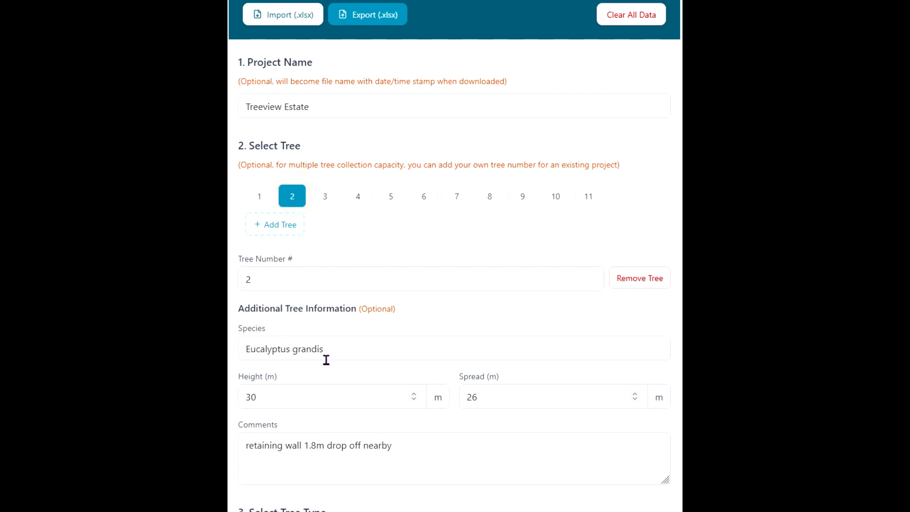
pyautogui.click(325, 202)
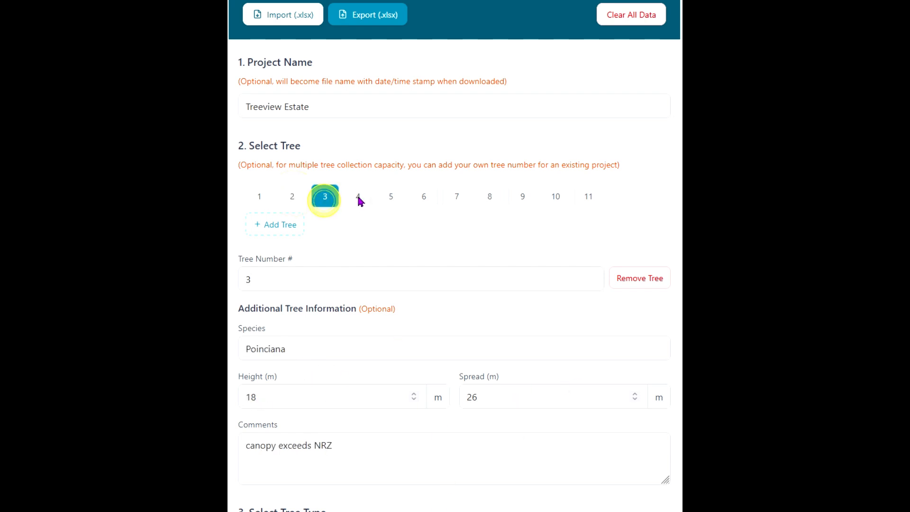
pyautogui.click(523, 197)
pyautogui.click(590, 196)
pyautogui.scroll(-10, 430, 378)
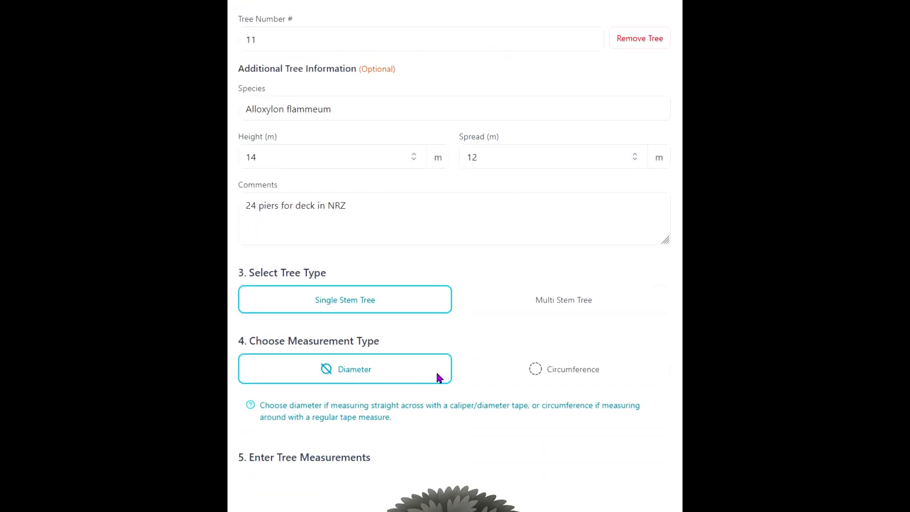
# Review tree 11's details, measurements, encroachment results, compensatory protection zone and the export section across the form.
pyautogui.scroll(-5, 478, 390)
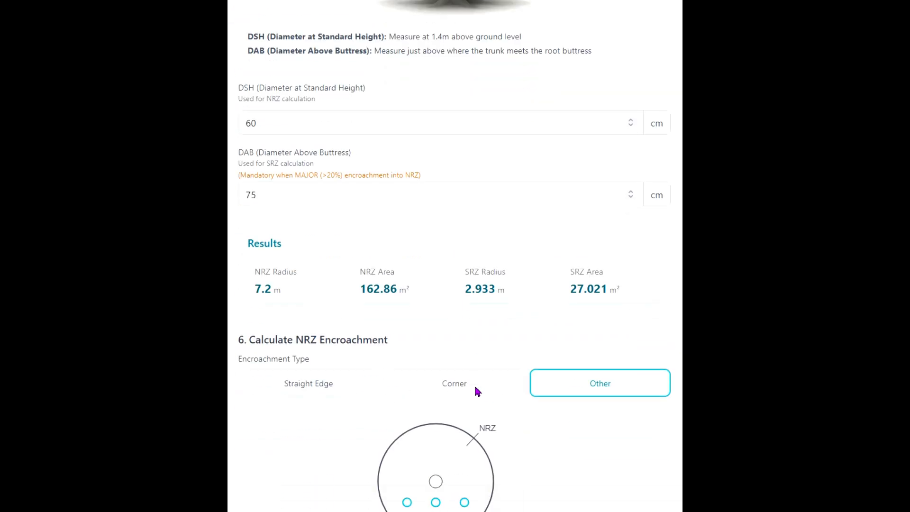
pyautogui.scroll(15, 469, 403)
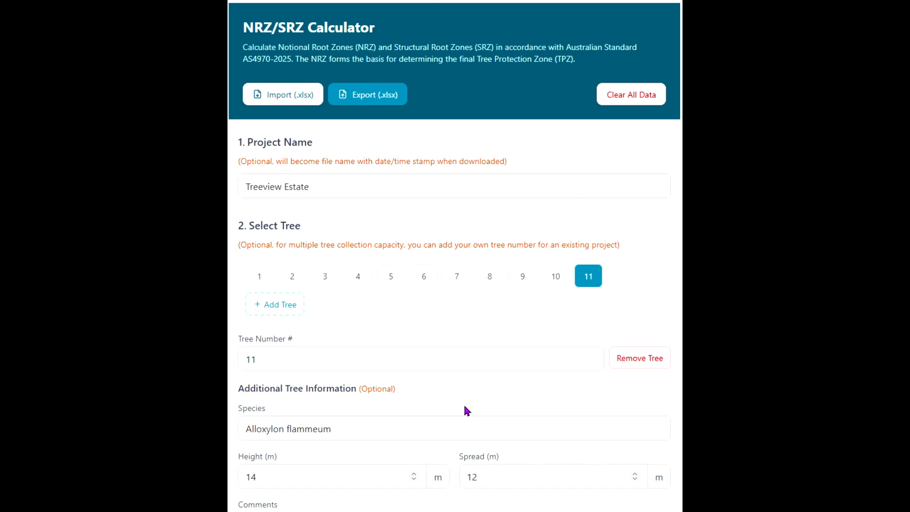
pyautogui.scroll(-15, 478, 390)
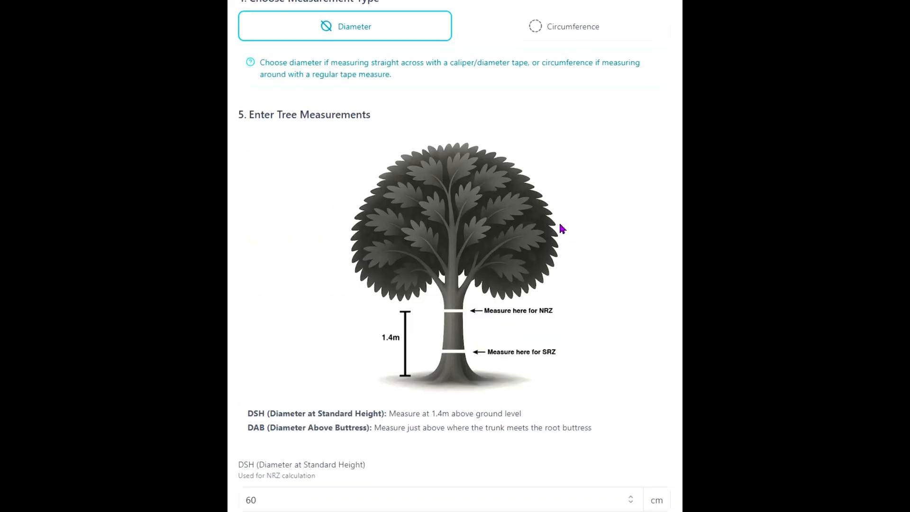
pyautogui.scroll(-10, 486, 316)
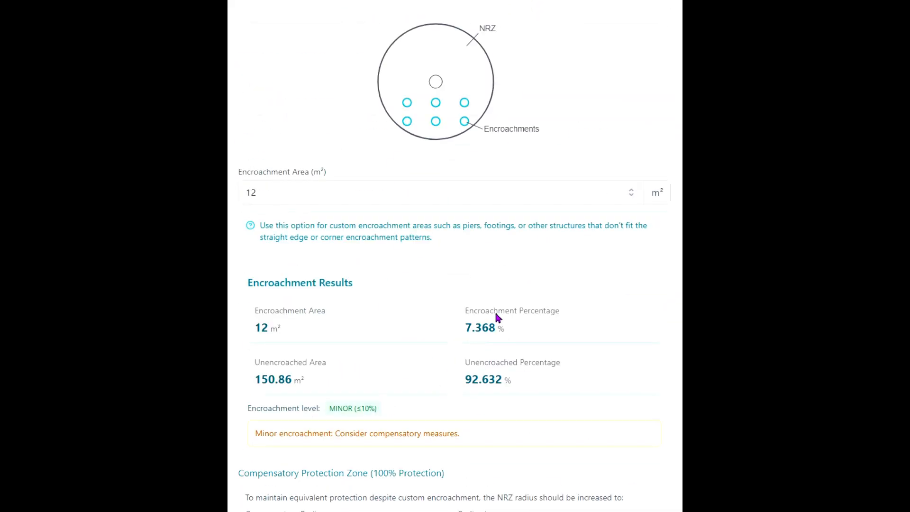
pyautogui.scroll(-3, 420, 437)
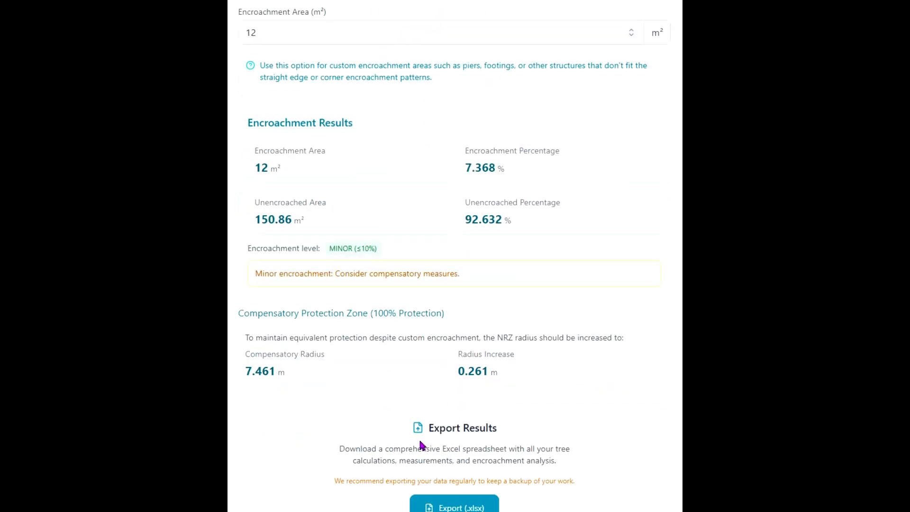
pyautogui.scroll(-3, 438, 430)
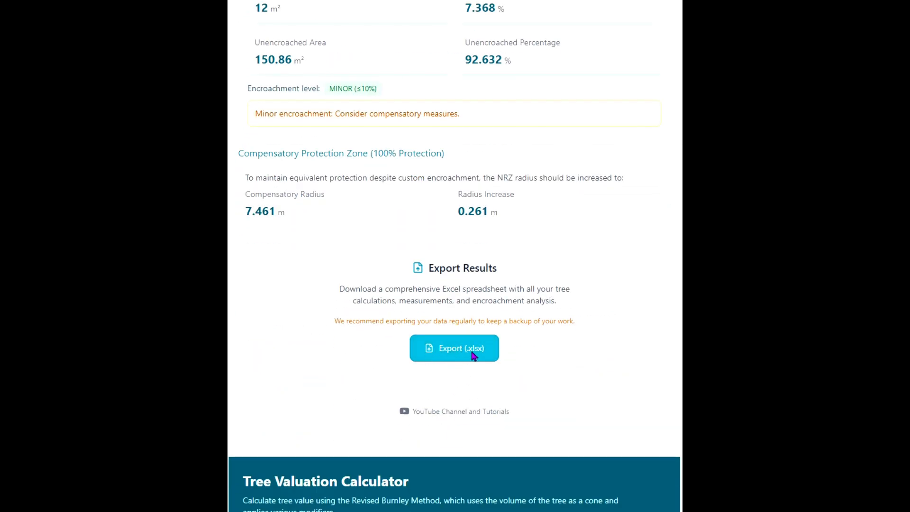
pyautogui.scroll(20, 456, 329)
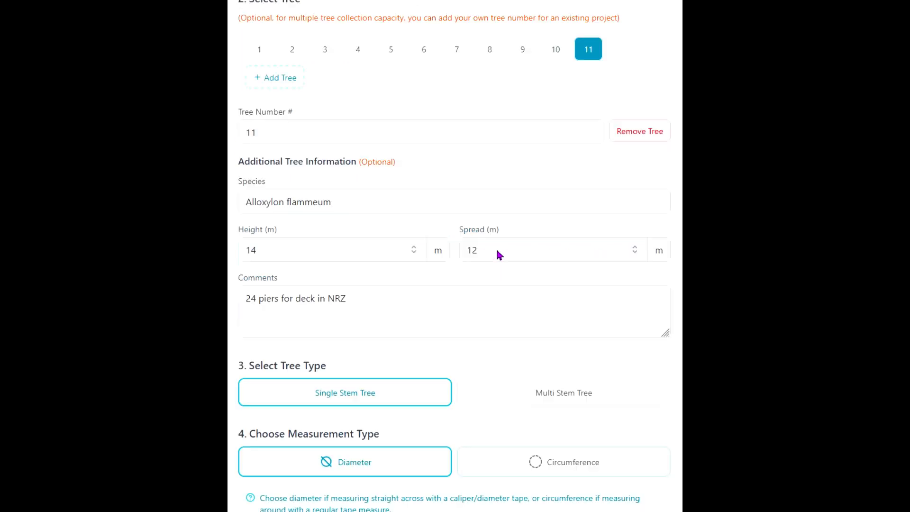
pyautogui.scroll(4, 499, 255)
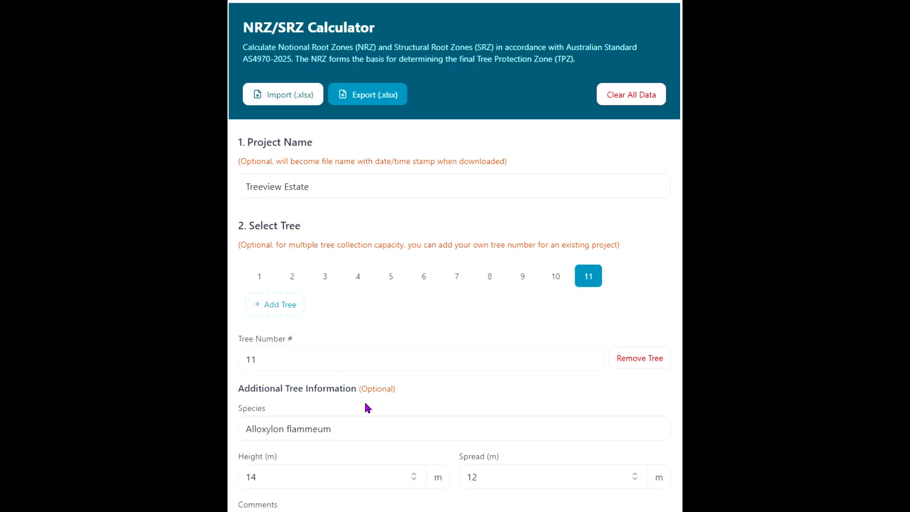
pyautogui.scroll(-20, 405, 359)
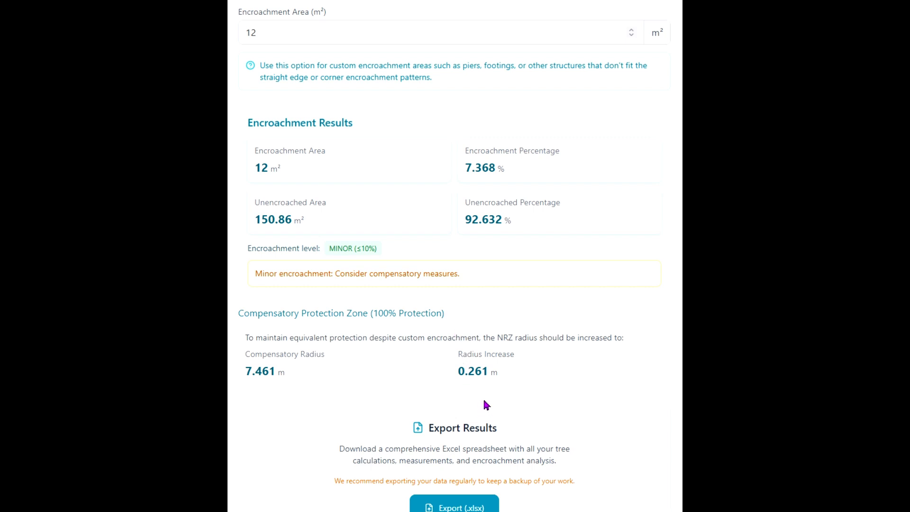
pyautogui.scroll(-2, 483, 408)
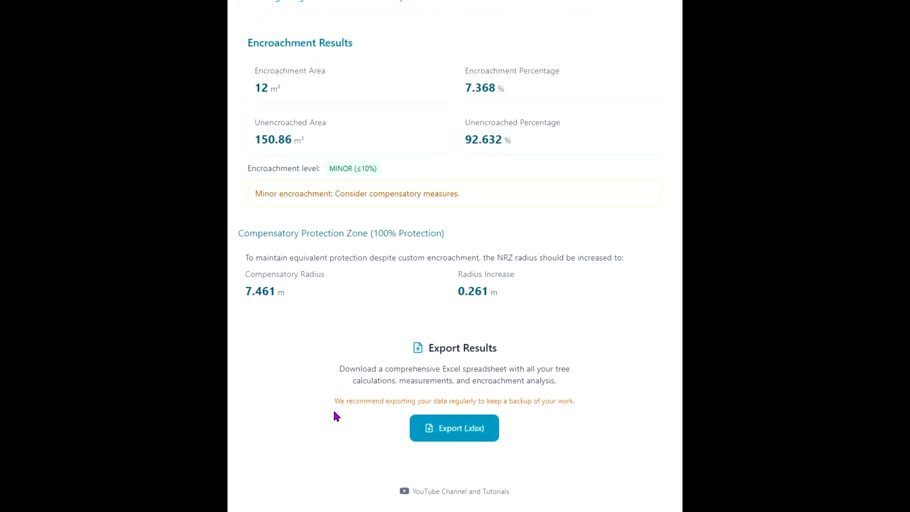
# Highlight the recommendation about exporting data regularly as a backup, then clear the text selection.
pyautogui.moveTo(336, 403); pyautogui.dragTo(576, 403)
pyautogui.click(587, 407)
pyautogui.tripleClick(571, 401)
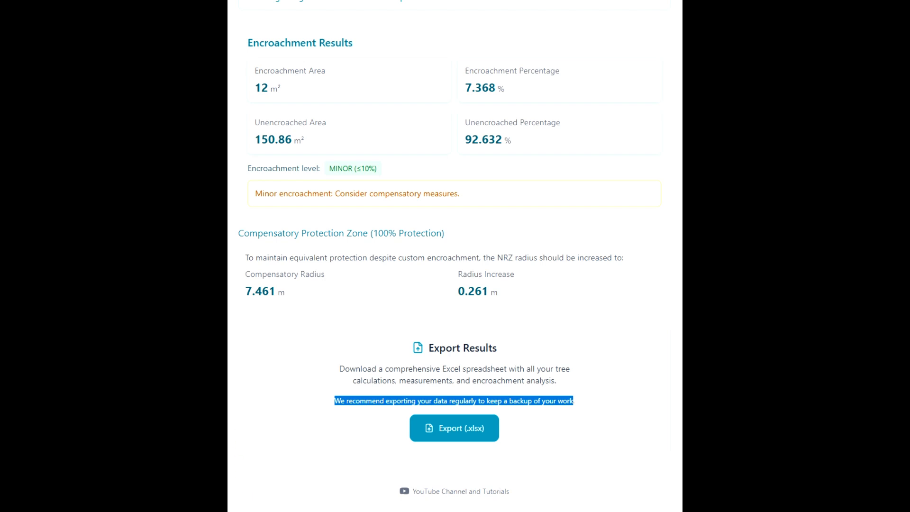
pyautogui.click(397, 427)
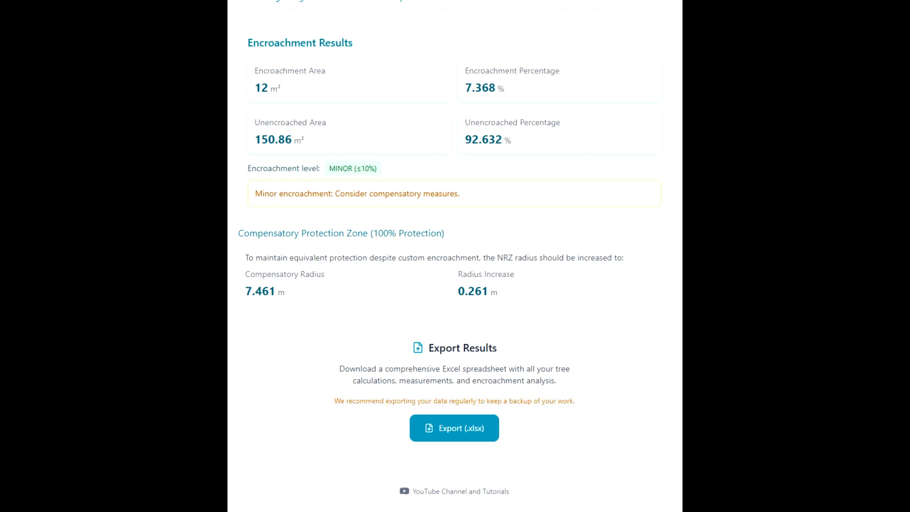
# Export the results as an .xlsx file and open Treeview Estate_06-07-25_13-57-21.xlsx from the Downloads folder in Excel.
pyautogui.scroll(-3, 532, 373)
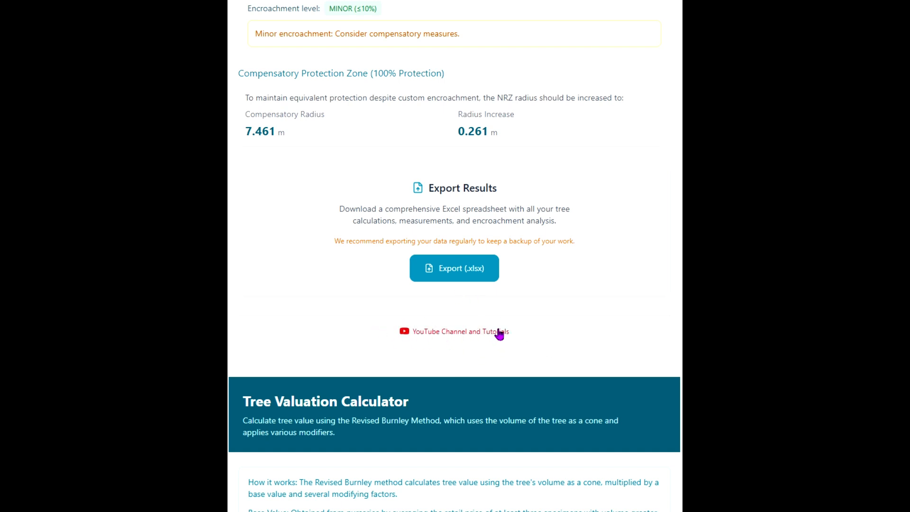
pyautogui.click(463, 279)
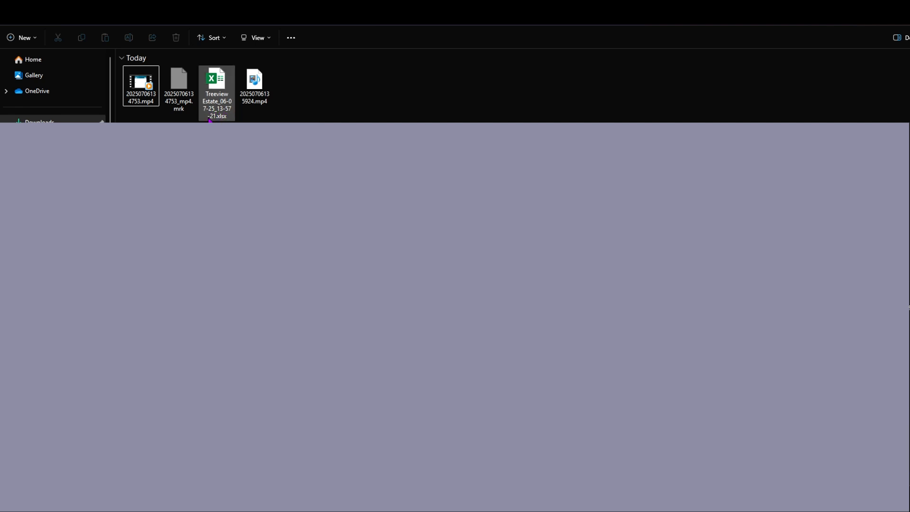
pyautogui.doubleClick(222, 85)
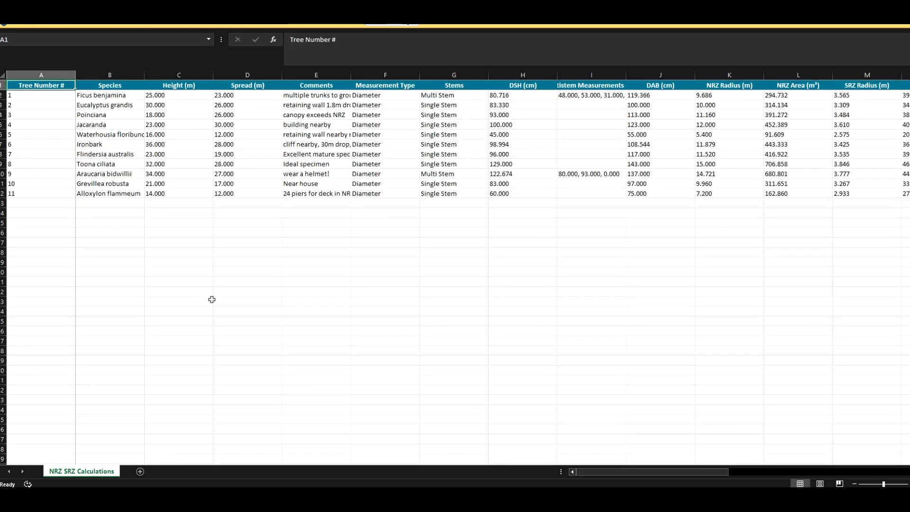
# Autofit the widths of columns A through AB on the NRZ SRZ Calculations sheet to their contents.
pyautogui.hotkey('ctrl', 'space')
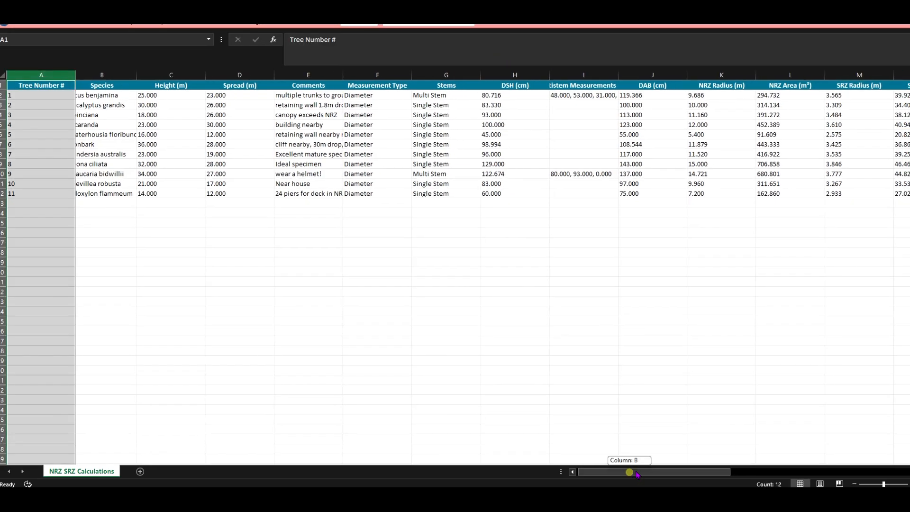
pyautogui.hscroll(5, 824, 441)
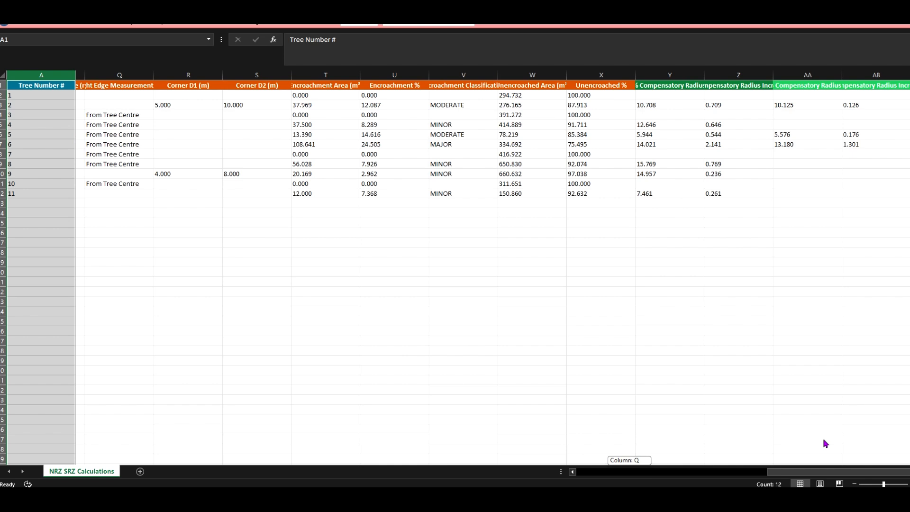
pyautogui.click(880, 74)
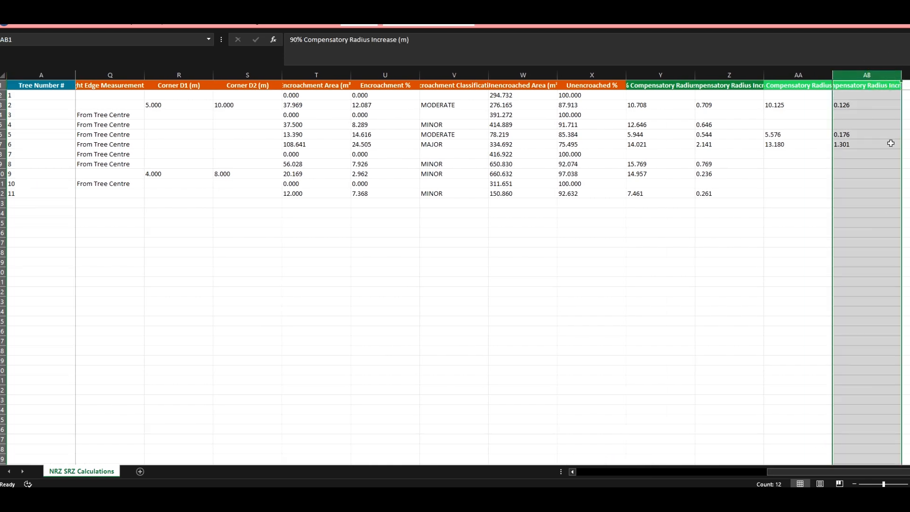
pyautogui.hscroll(-5, 866, 445)
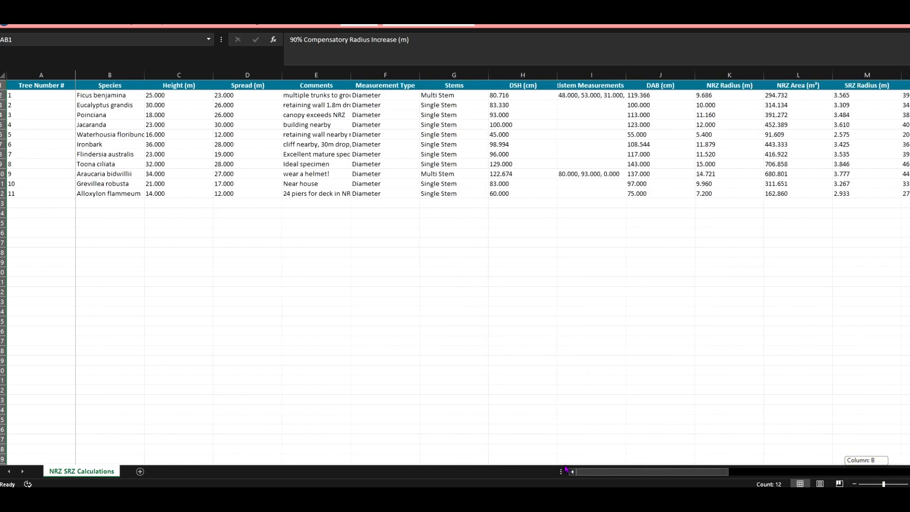
pyautogui.keyDown('shift'); pyautogui.click(57, 73); pyautogui.keyUp('shift')
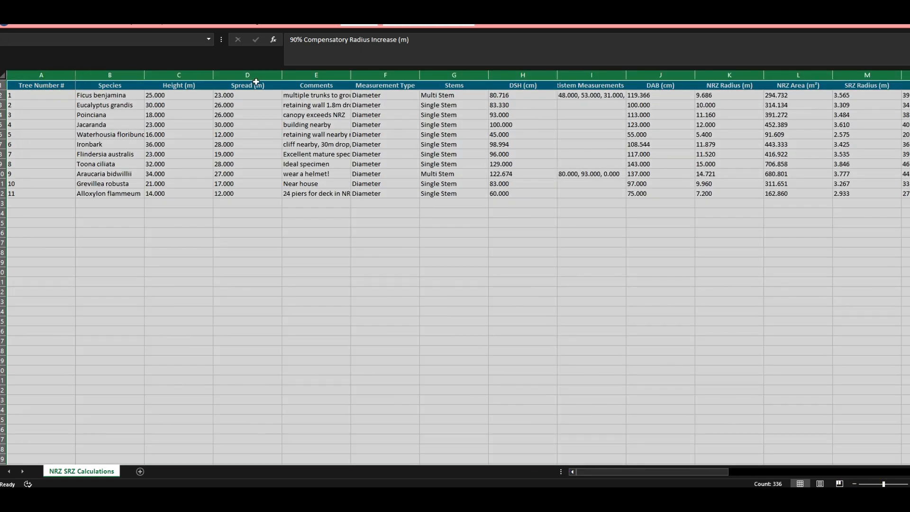
pyautogui.doubleClick(281, 75)
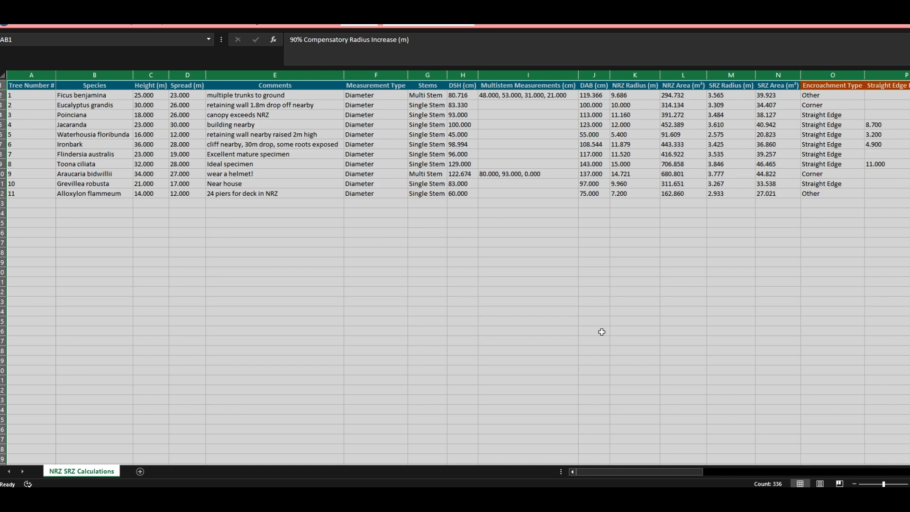
# Examine the Multistem Measurements column, then tree 11's encroachment type and its whole row.
pyautogui.moveTo(611, 472); pyautogui.dragTo(65, 396)
pyautogui.click(622, 472)
pyautogui.moveTo(622, 472); pyautogui.dragTo(636, 472)
pyautogui.click(450, 75)
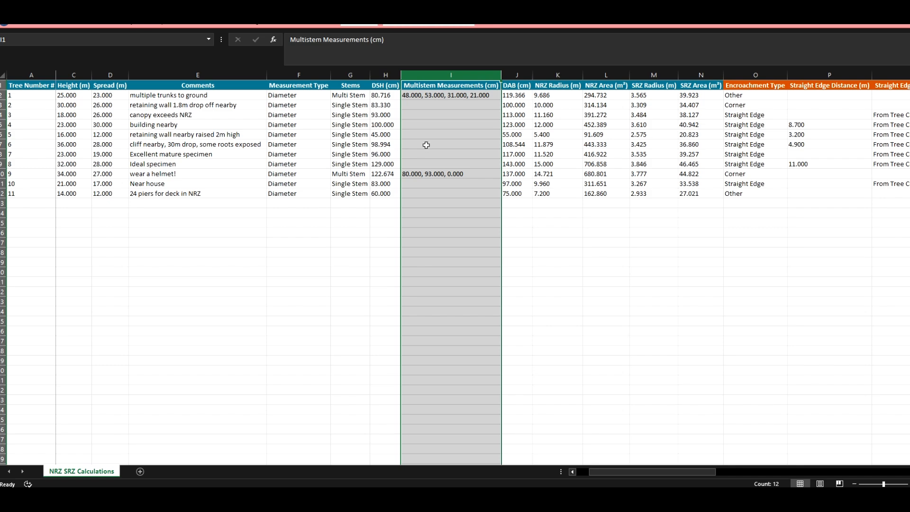
pyautogui.moveTo(627, 470); pyautogui.dragTo(693, 470)
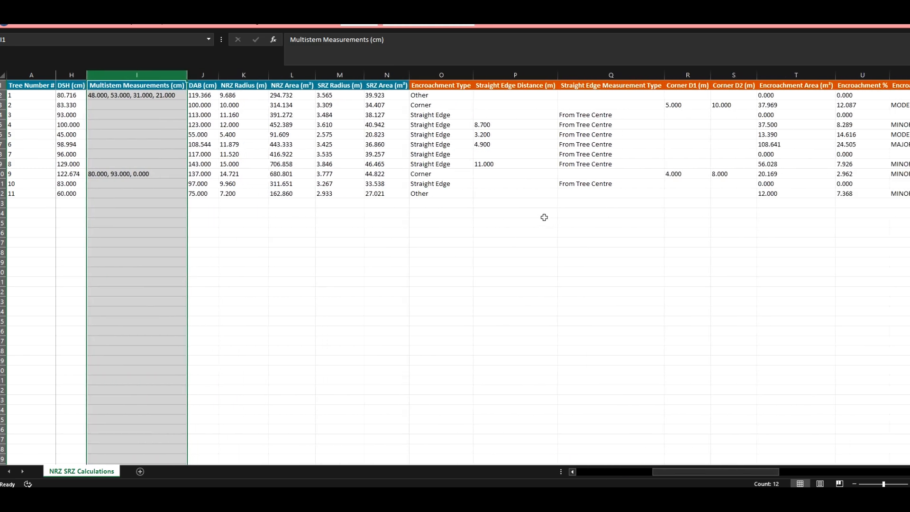
pyautogui.click(430, 196)
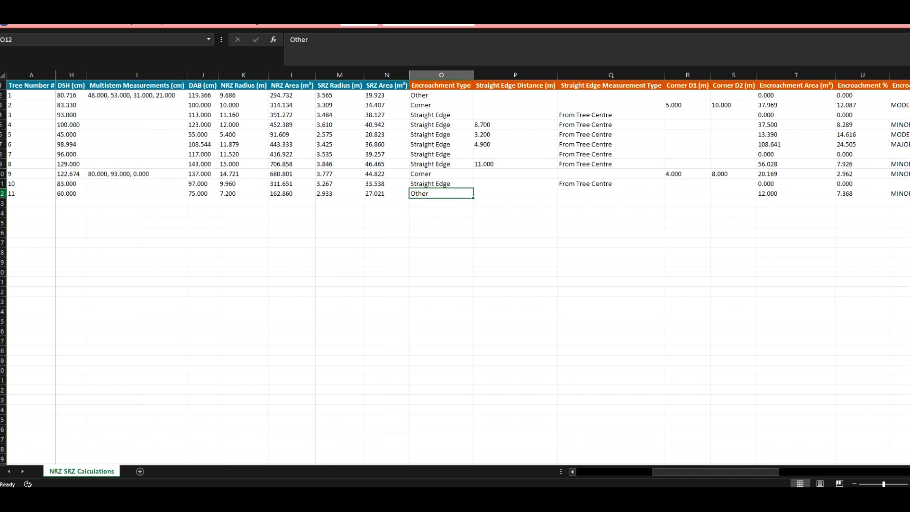
pyautogui.click(3, 194)
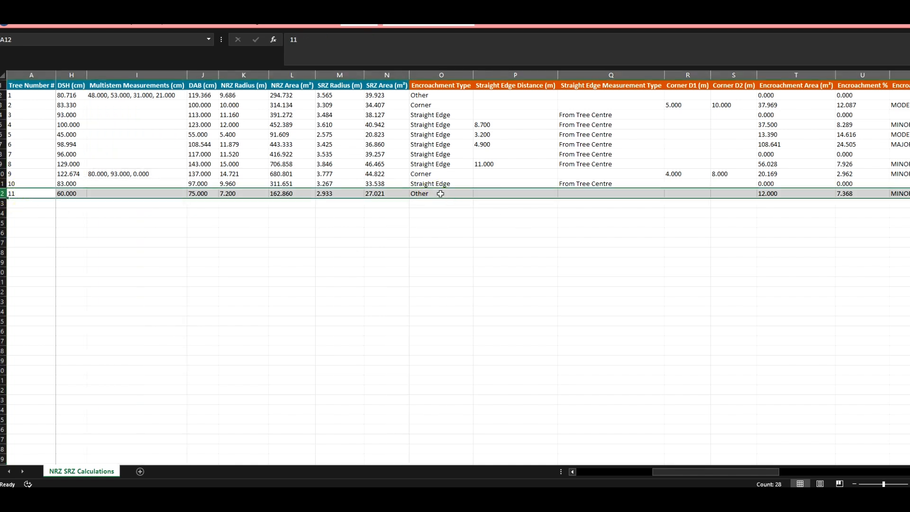
# Examine the encroachment columns and the 100% Compensatory Radius and 100% Compensatory Radius Increase columns.
pyautogui.moveTo(677, 472); pyautogui.dragTo(741, 473)
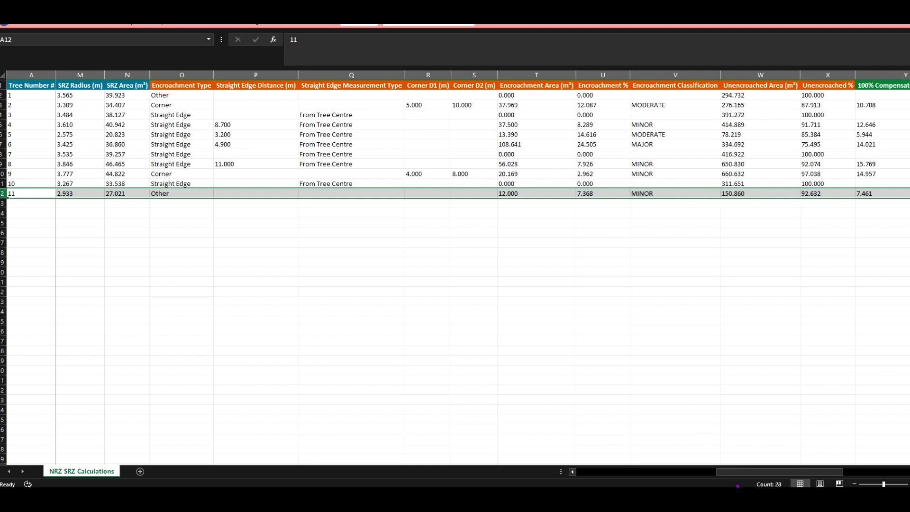
pyautogui.moveTo(744, 471); pyautogui.dragTo(824, 462)
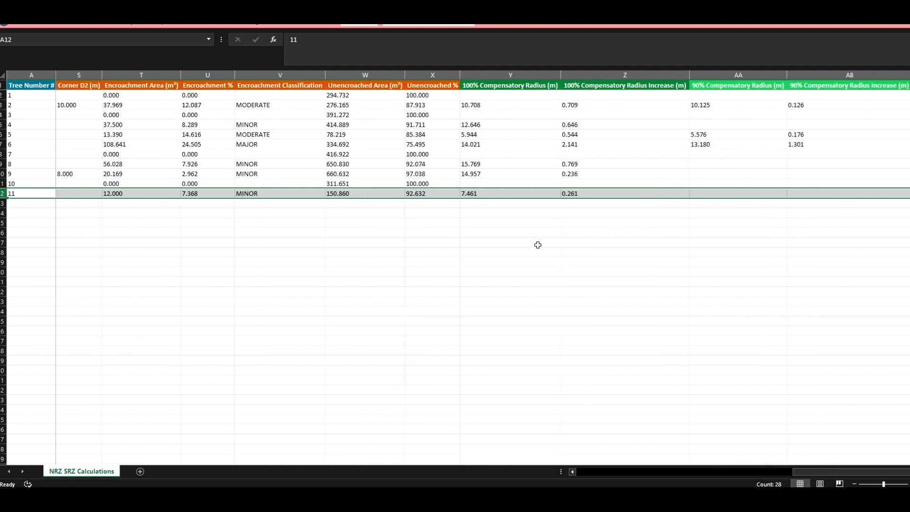
pyautogui.click(496, 74)
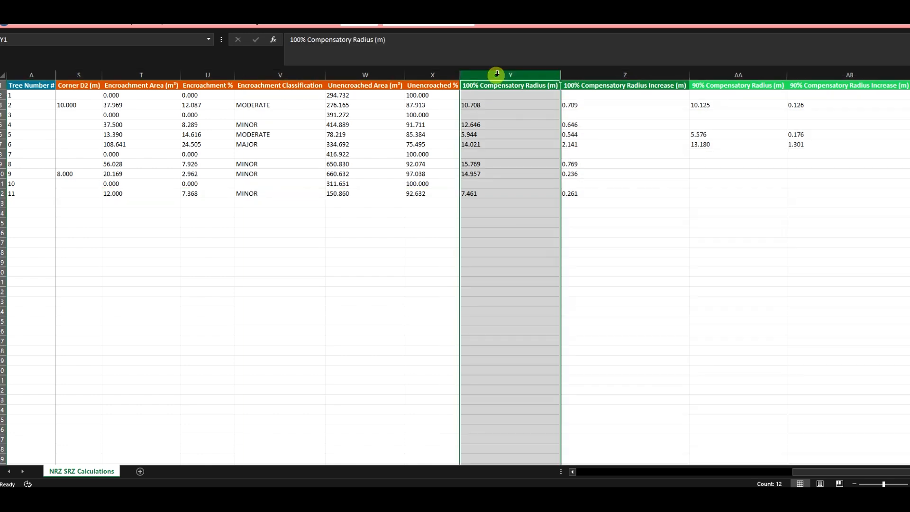
pyautogui.click(608, 75)
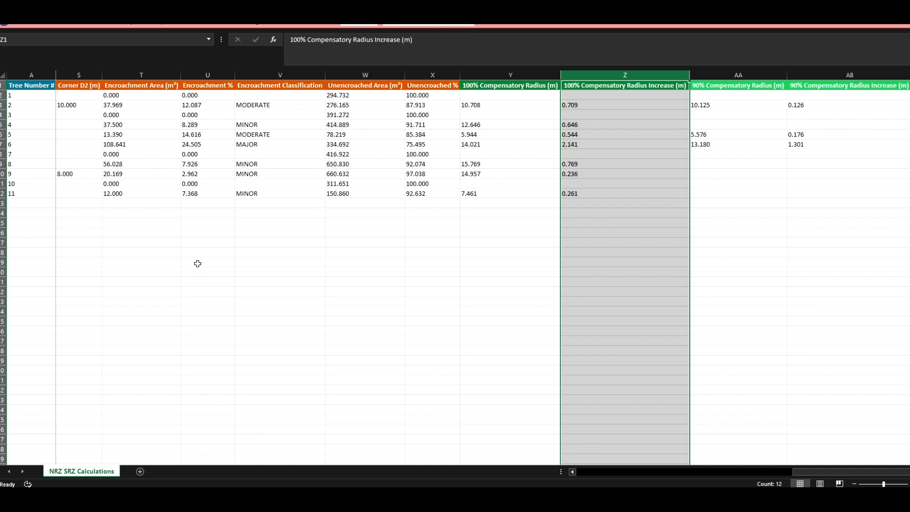
# Inspect tree 11's NRZ radius and the whole NRZ Radius column, and compare them with the encroachment and compensatory radius columns.
pyautogui.moveTo(806, 472); pyautogui.dragTo(686, 482)
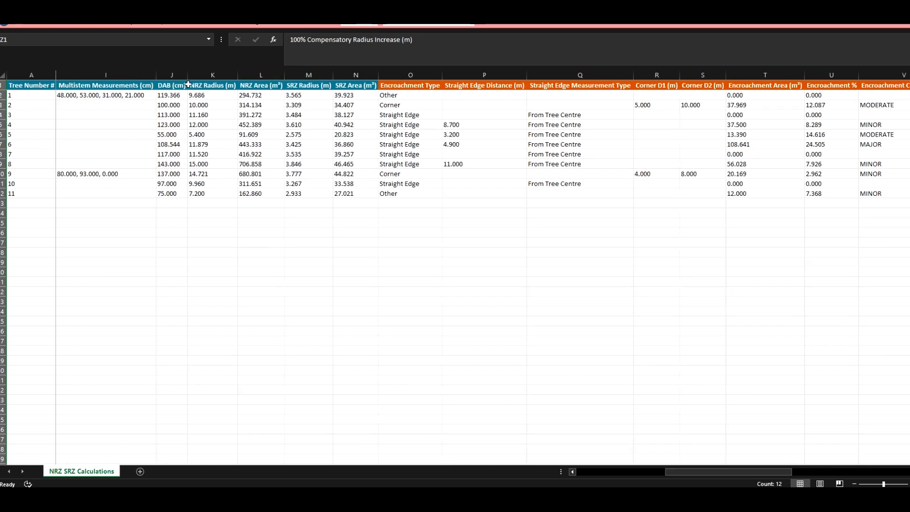
pyautogui.moveTo(697, 475); pyautogui.dragTo(624, 480)
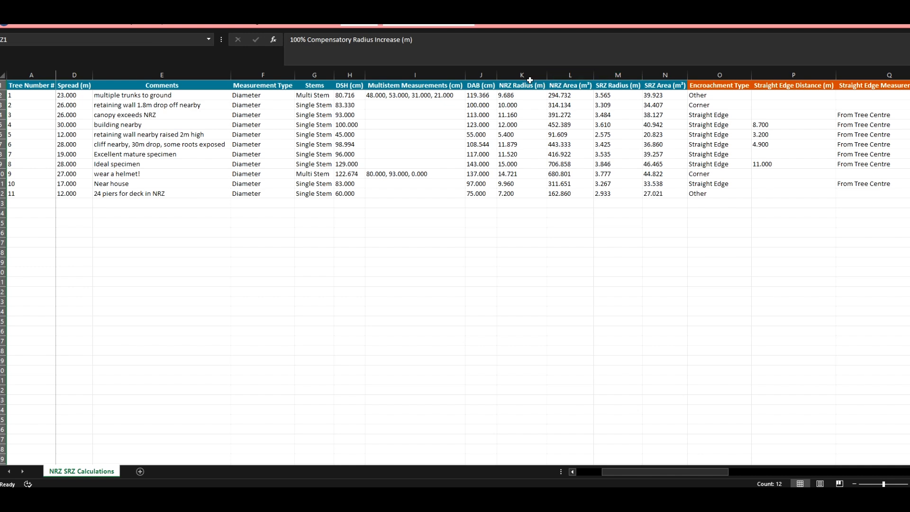
pyautogui.click(520, 193)
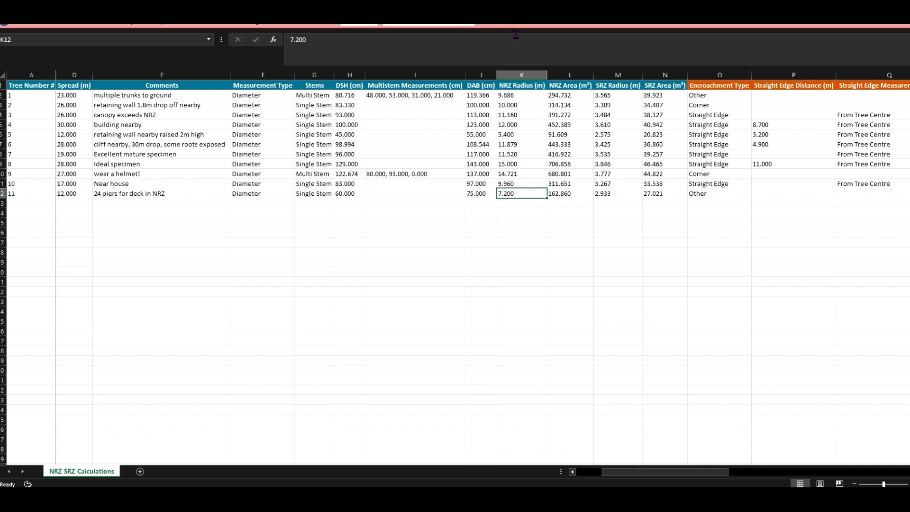
pyautogui.click(527, 74)
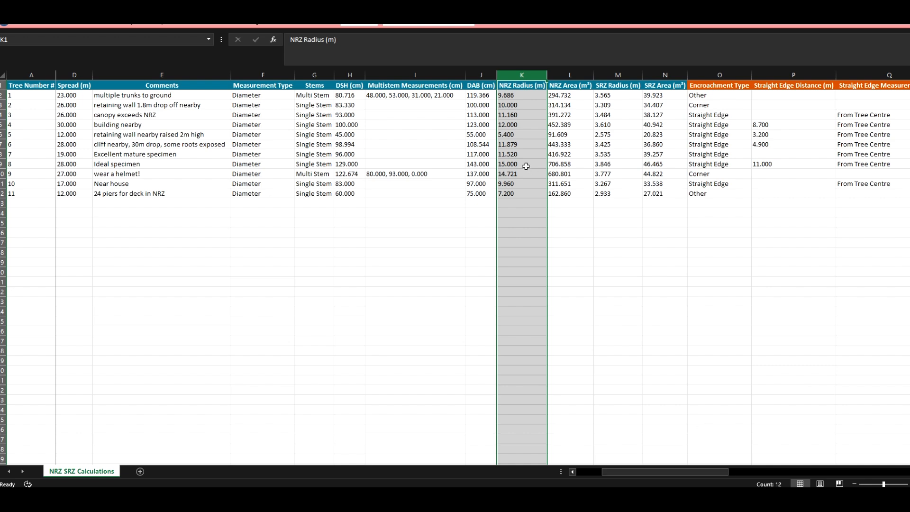
pyautogui.moveTo(633, 472); pyautogui.dragTo(813, 472)
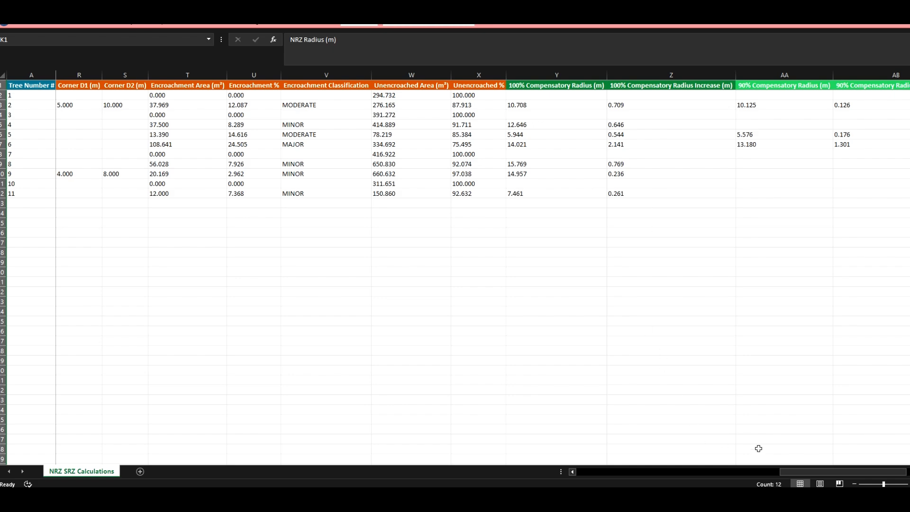
pyautogui.moveTo(840, 473); pyautogui.dragTo(723, 453)
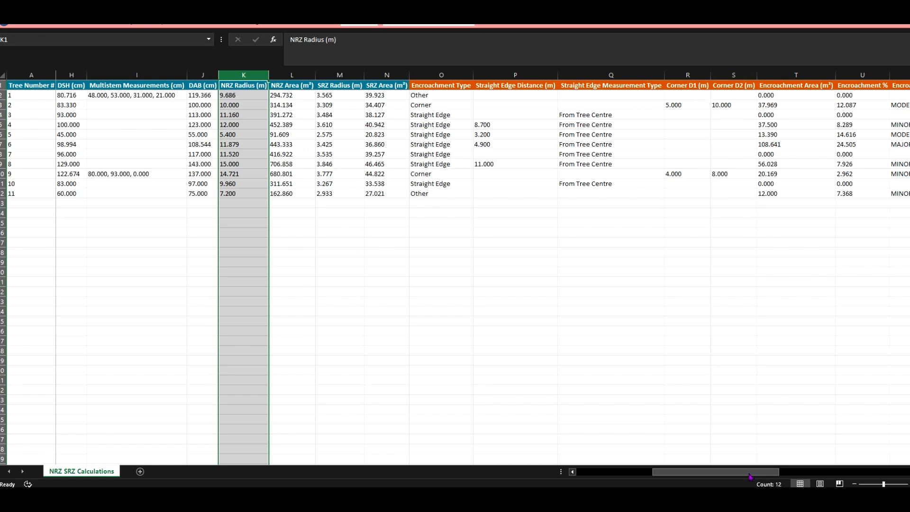
# Examine the encroachment, Unencroached % and compensatory radius columns against the tree measurements, and inspect tree 8's Unencroached % value.
pyautogui.moveTo(716, 472); pyautogui.dragTo(852, 472)
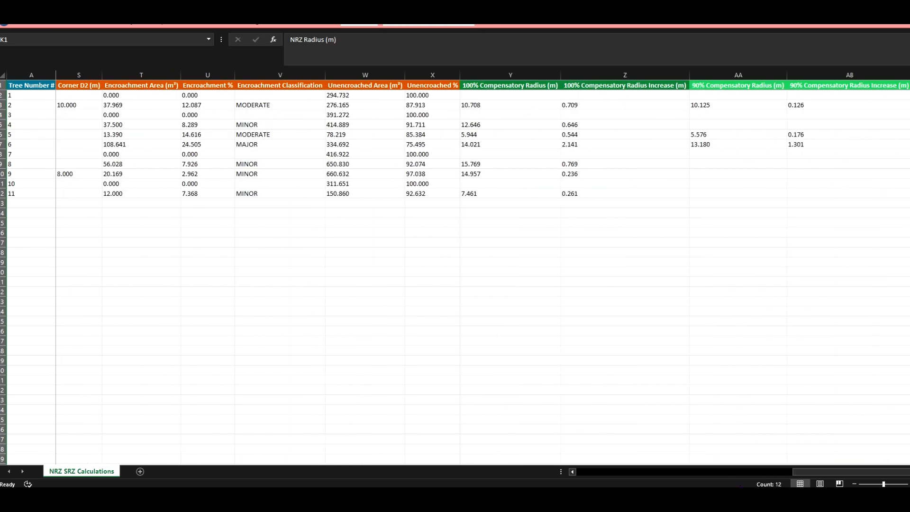
pyautogui.click(833, 472)
pyautogui.moveTo(833, 472); pyautogui.dragTo(616, 472)
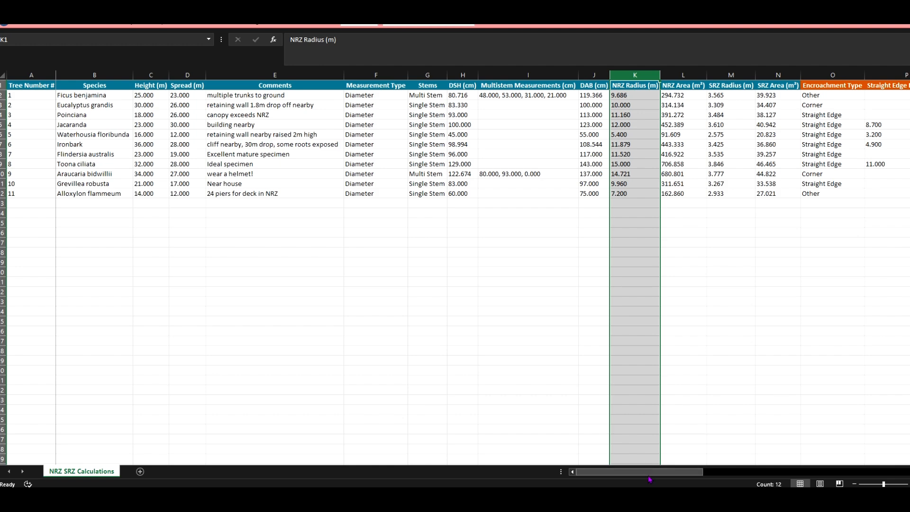
pyautogui.moveTo(646, 471); pyautogui.dragTo(855, 451)
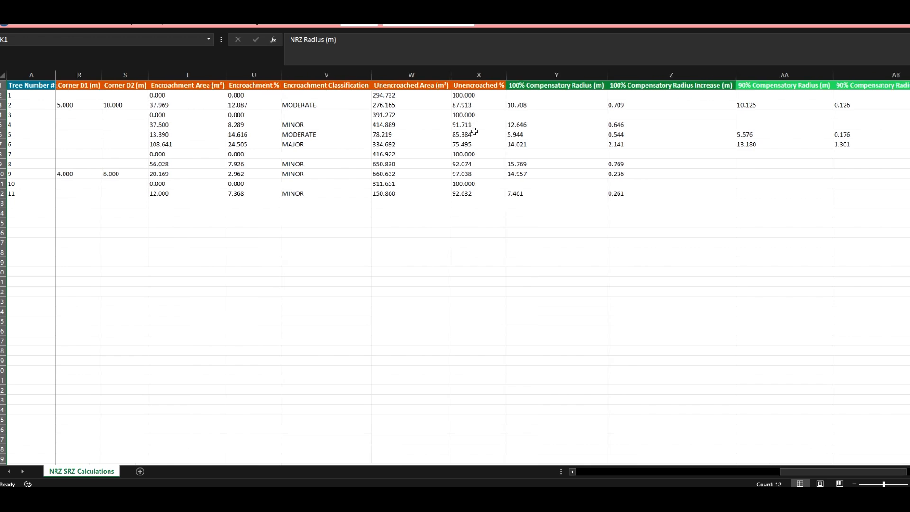
pyautogui.click(471, 165)
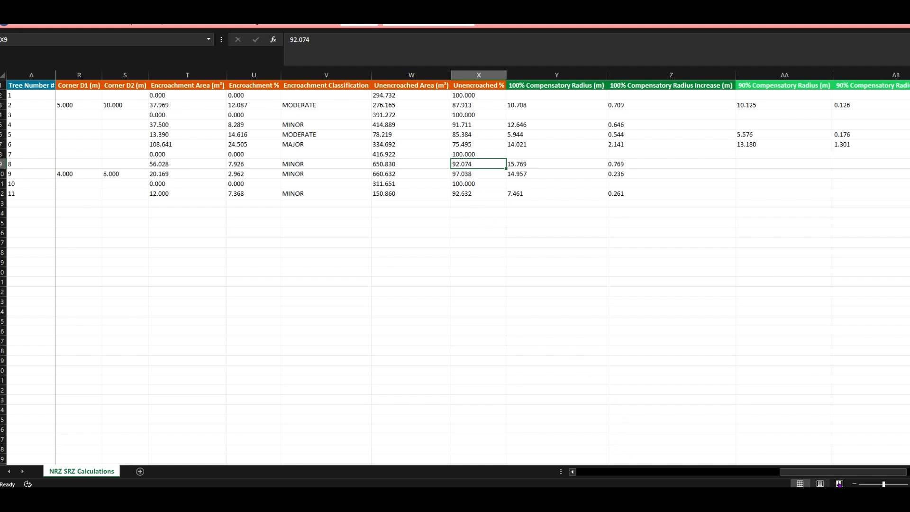
pyautogui.moveTo(842, 472); pyautogui.dragTo(496, 471)
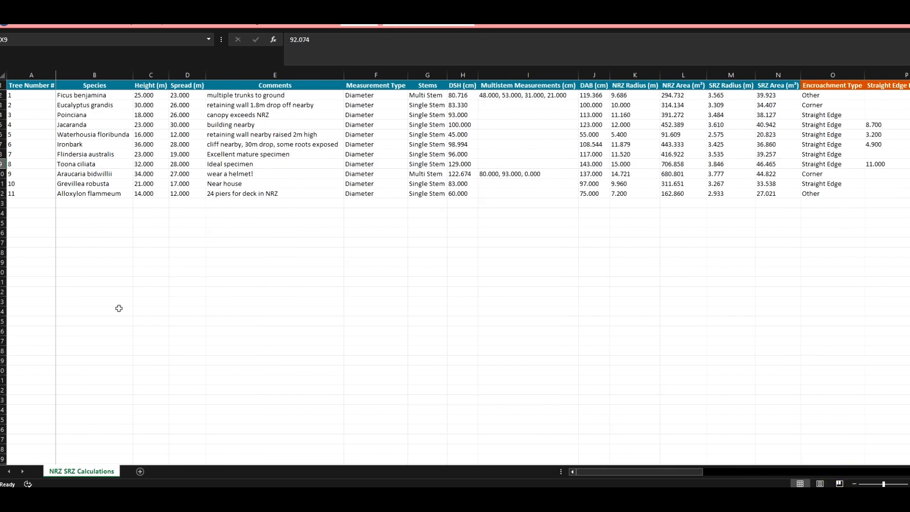
# Inspect the Height, Spread, DSH and Multistem Measurements columns one after another.
pyautogui.click(151, 75)
pyautogui.click(194, 74)
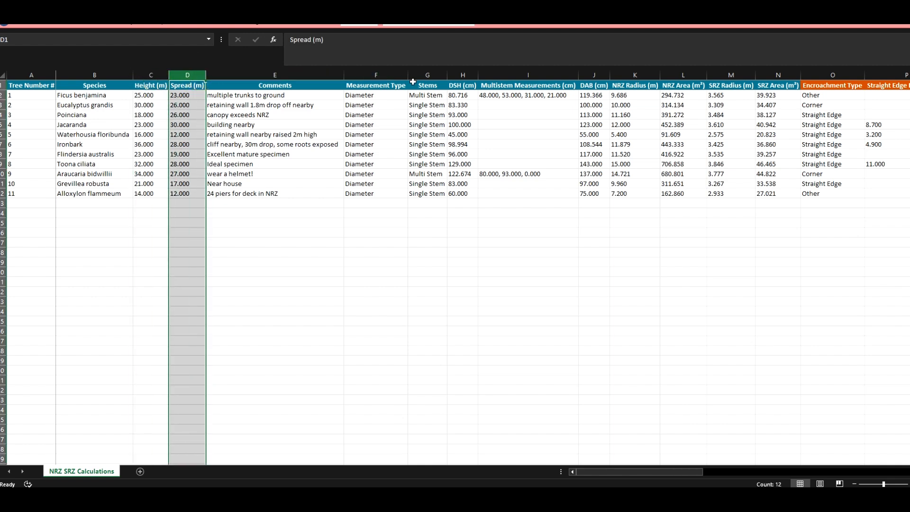
pyautogui.click(464, 74)
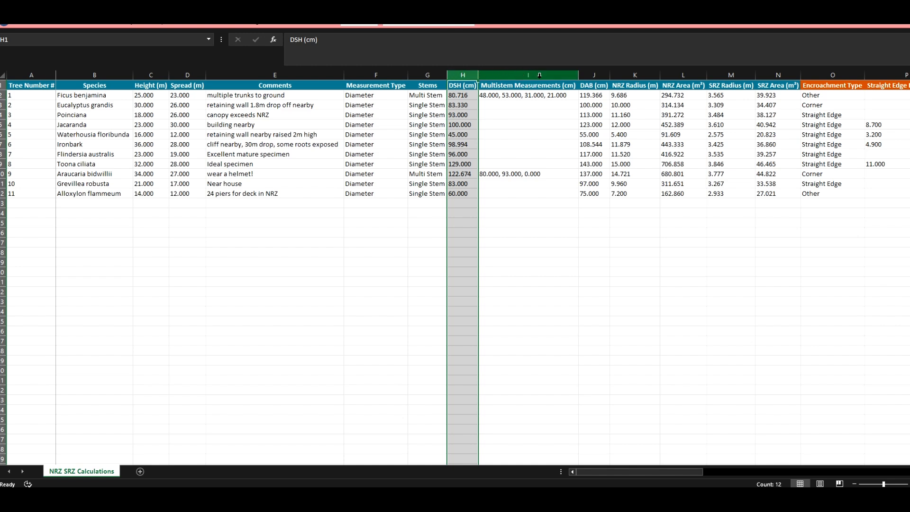
pyautogui.click(539, 74)
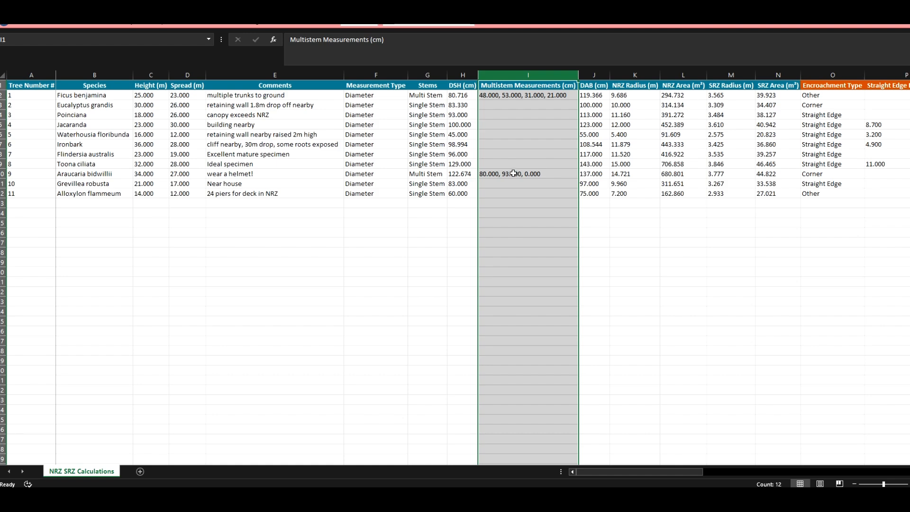
# Review the encroachment type, straight edge and corner distance columns, and switch back to the calculator website in the browser.
pyautogui.moveTo(610, 472); pyautogui.dragTo(686, 474)
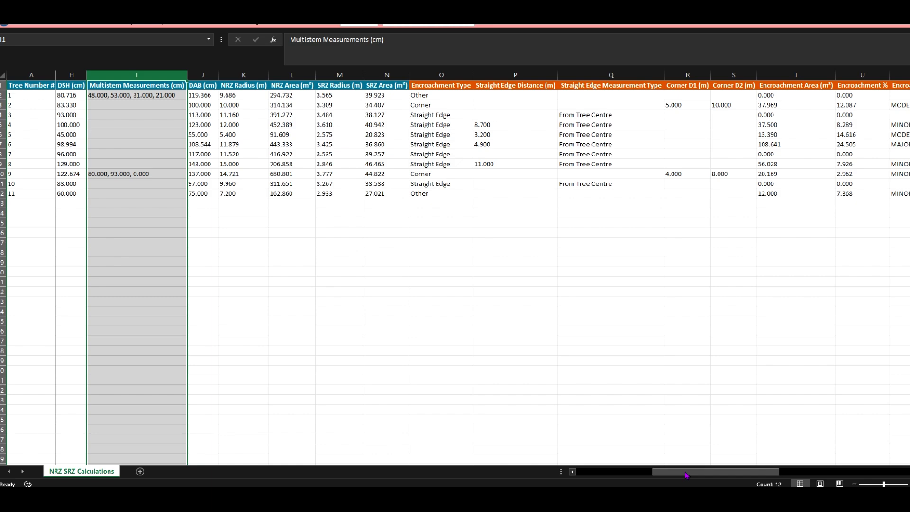
pyautogui.moveTo(686, 475); pyautogui.dragTo(610, 475)
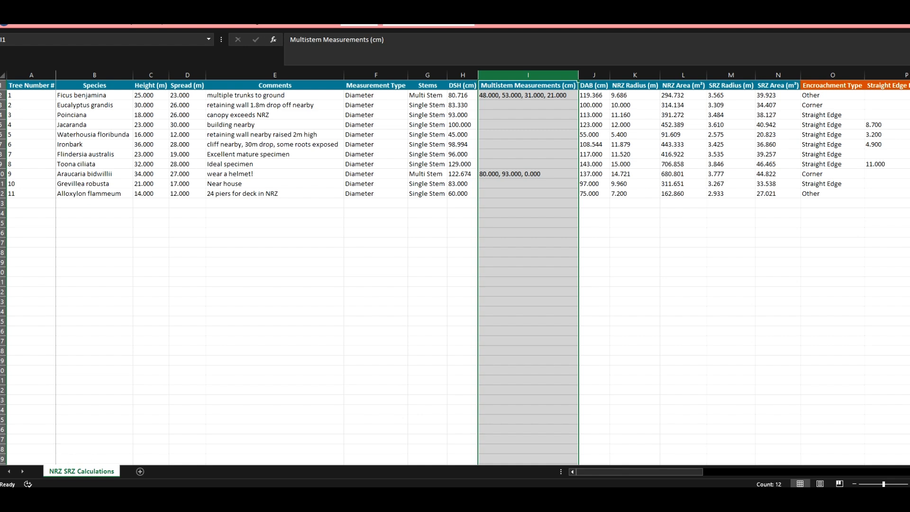
pyautogui.moveTo(662, 501)
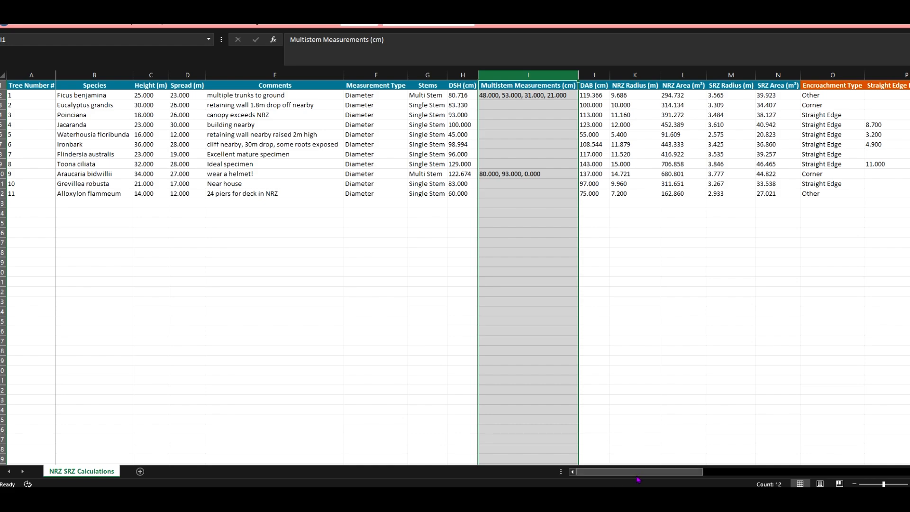
pyautogui.moveTo(639, 473); pyautogui.dragTo(666, 473)
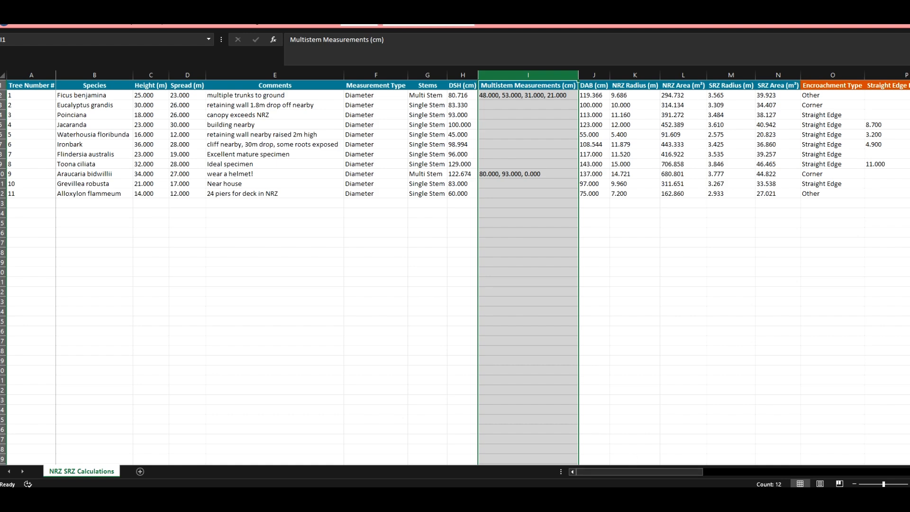
pyautogui.click(455, 499)
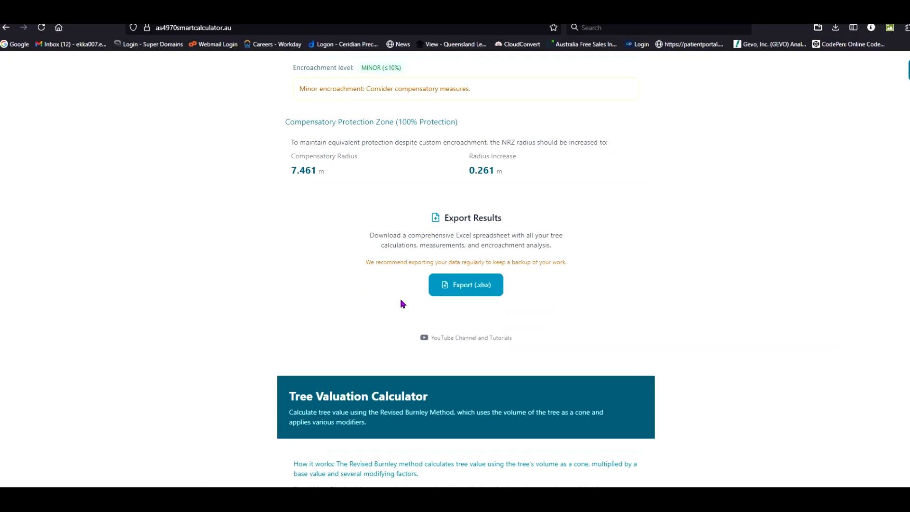